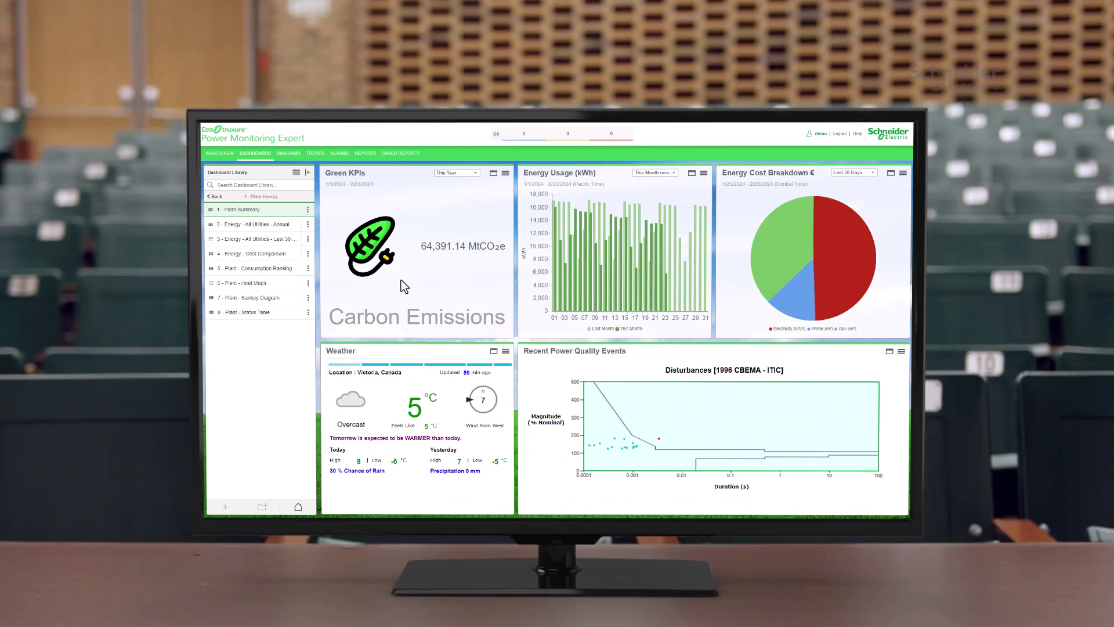
- Open the '2 - Energy - All Utilities - Annual' dashboard from the Dashboard Library
left_click(259, 226)
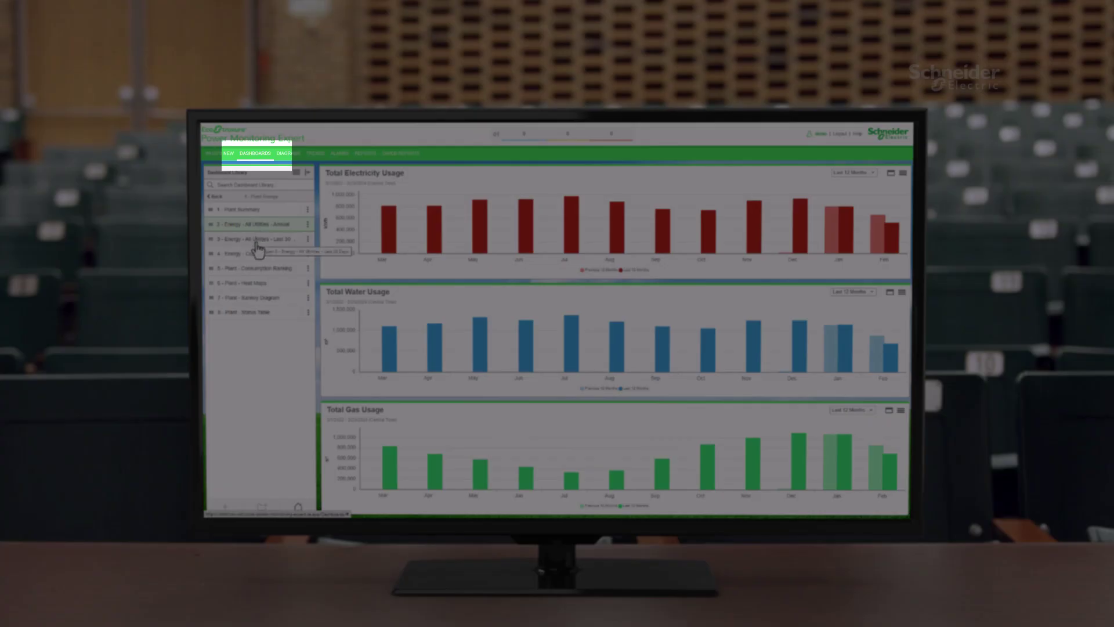
- View the Last 30 days and Cost Comparison energy dashboards, then return to the INDUSTRY folders
left_click(257, 243)
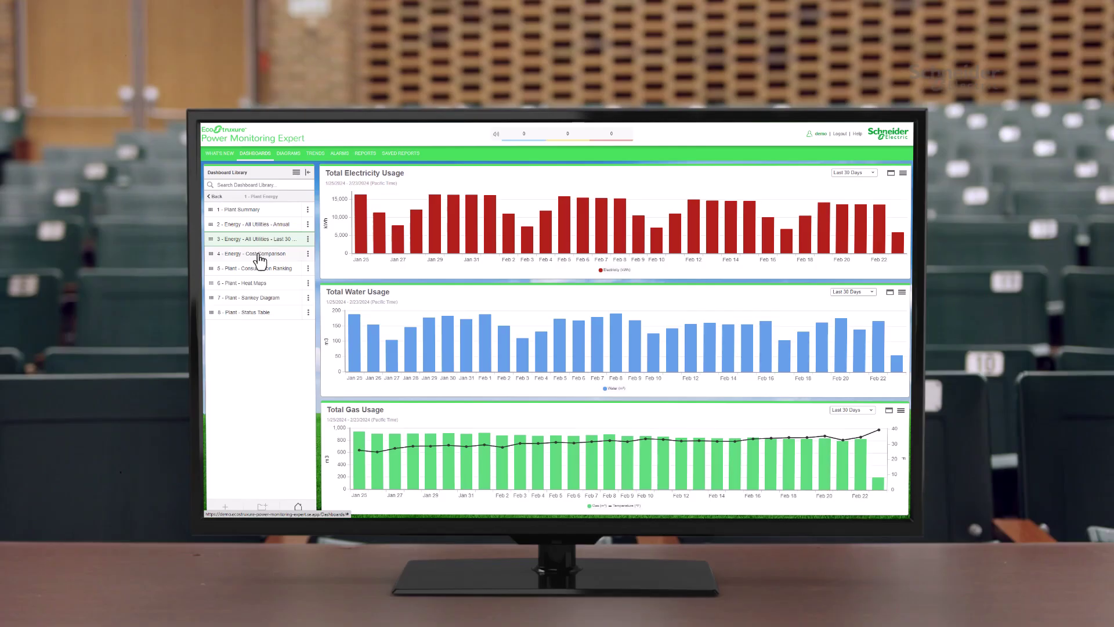
left_click(259, 255)
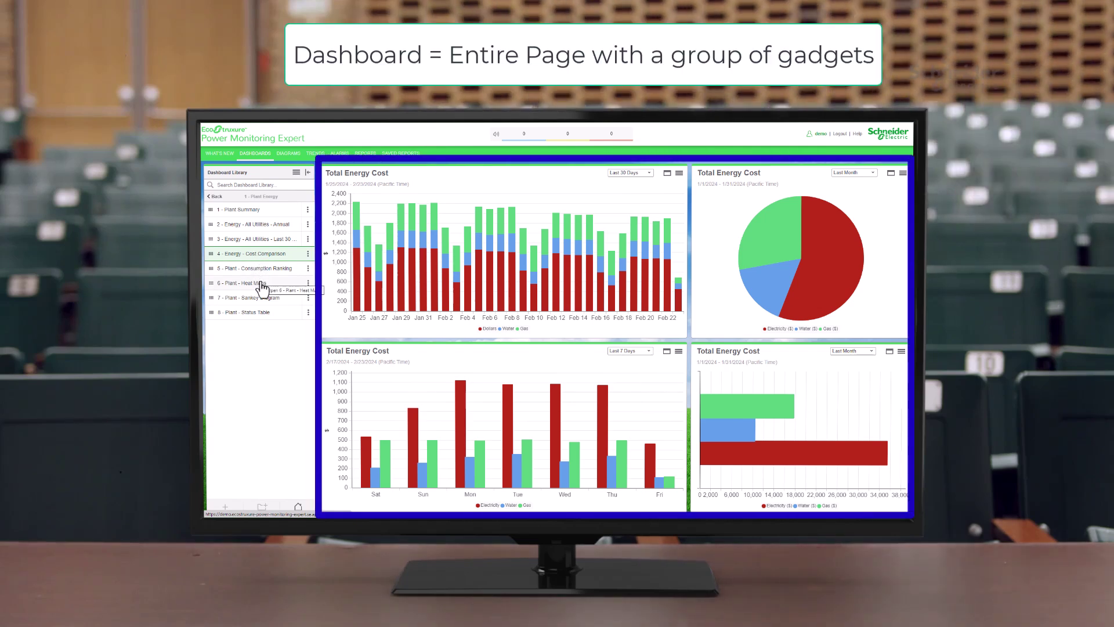
left_click(216, 197)
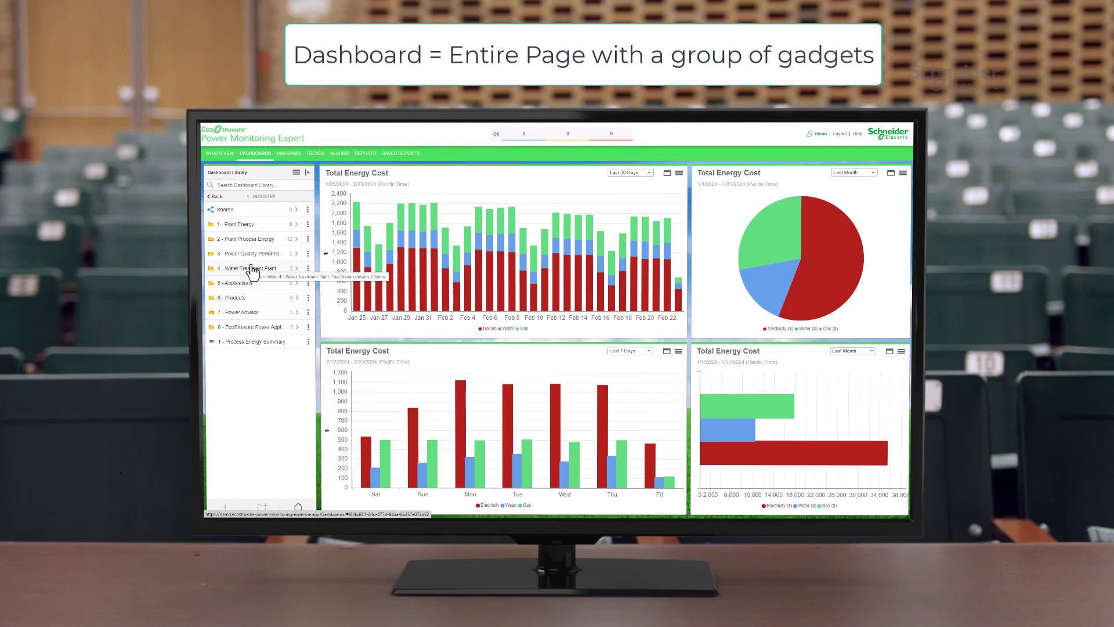
- Browse the Plant Process Energy dashboards: Preparation KPIs, Filler Status and Energy Usage KPIs
left_click(254, 240)
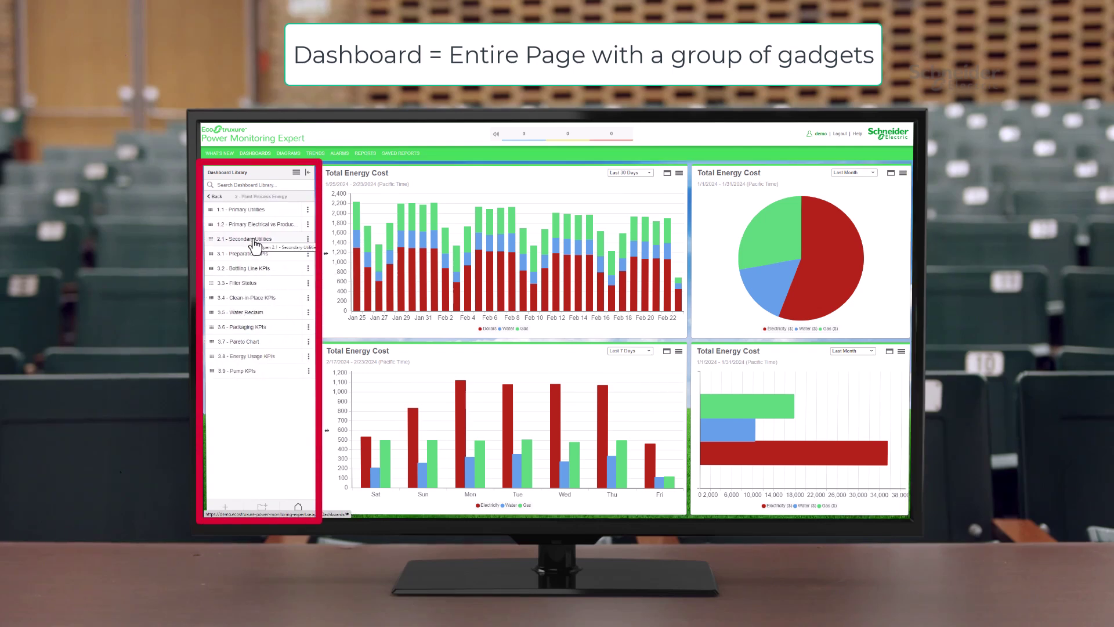
left_click(256, 254)
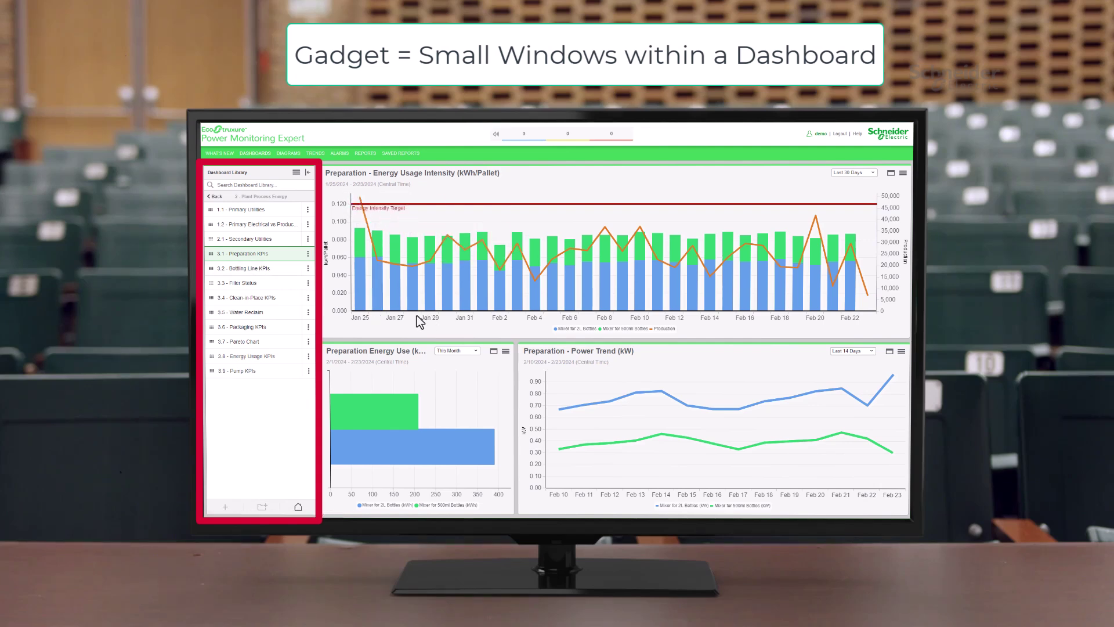
left_click(255, 288)
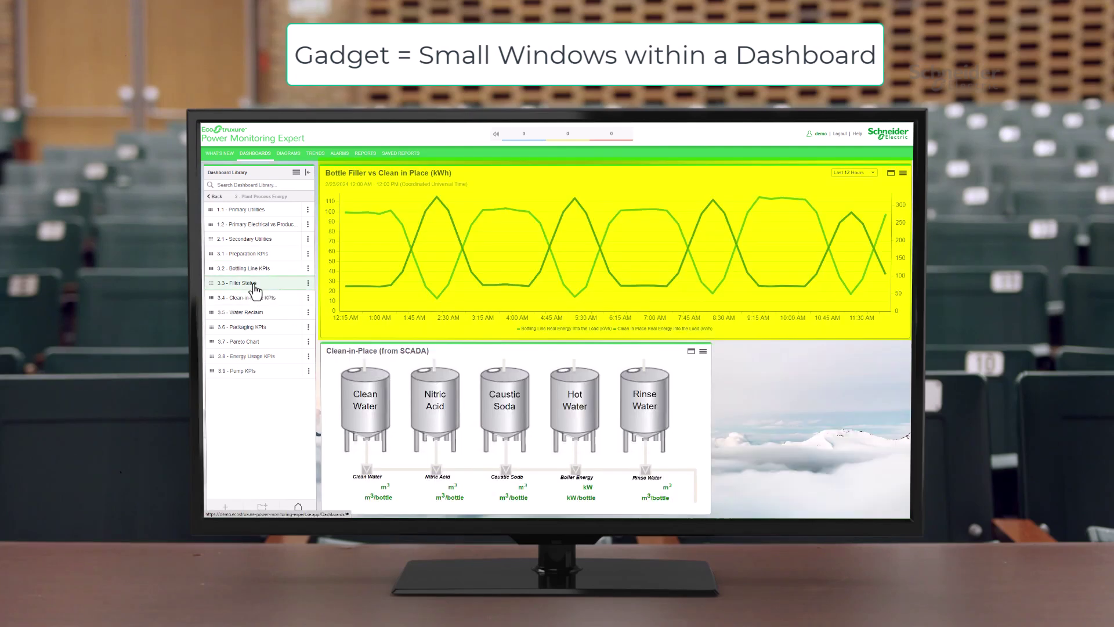
left_click(251, 359)
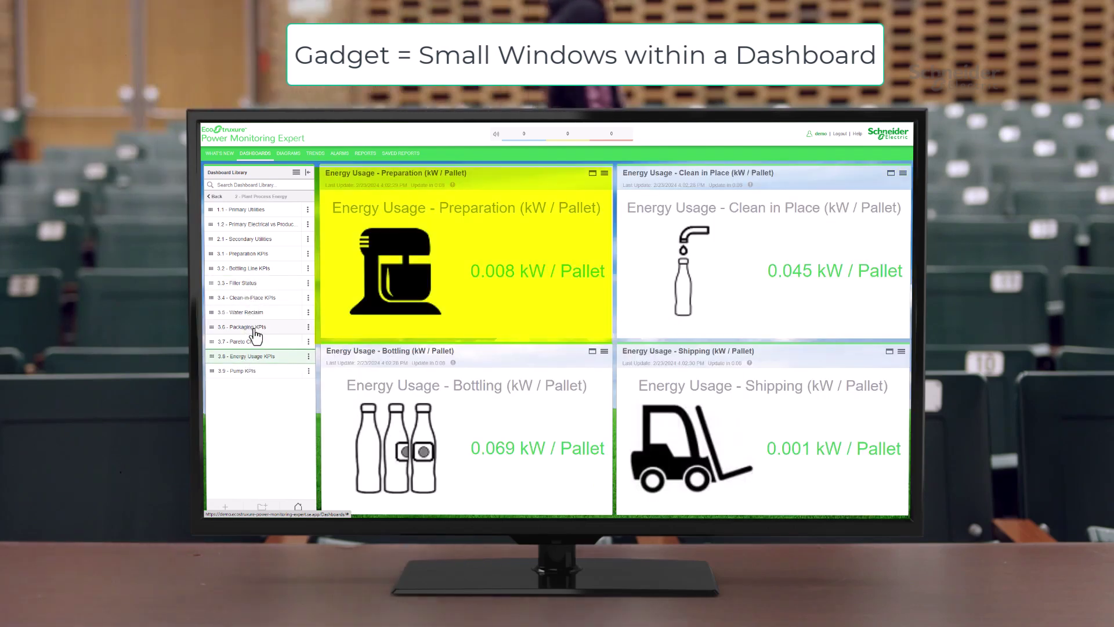
left_click(215, 197)
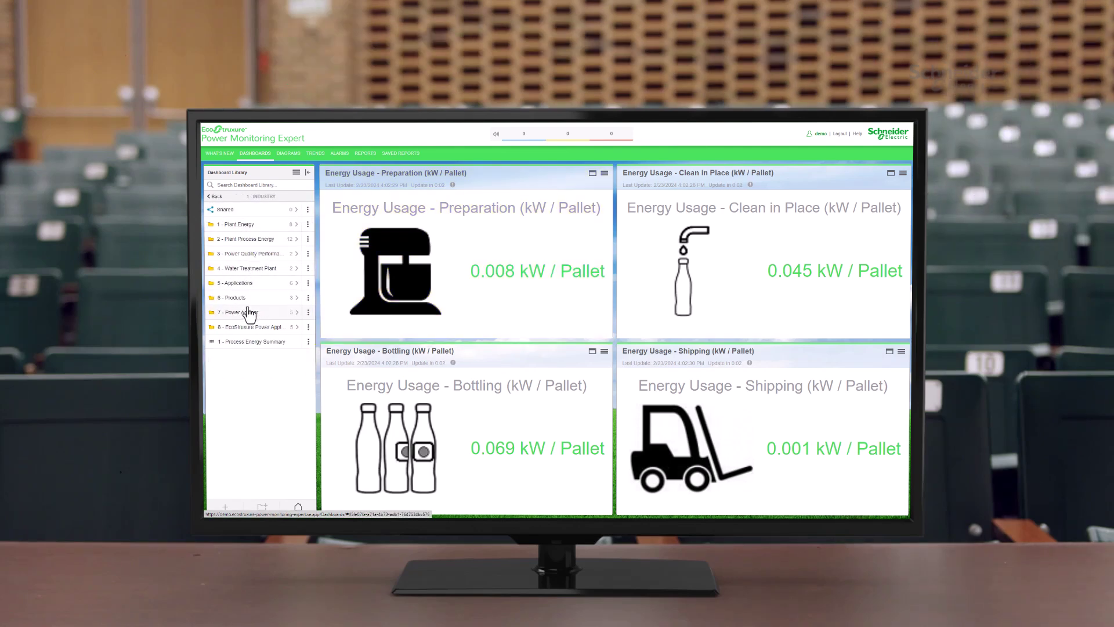
- Browse the Power Advisor, BUILDINGS, UTILITY and HEALTHCARE folders in the Dashboard Library
left_click(247, 309)
left_click(213, 198)
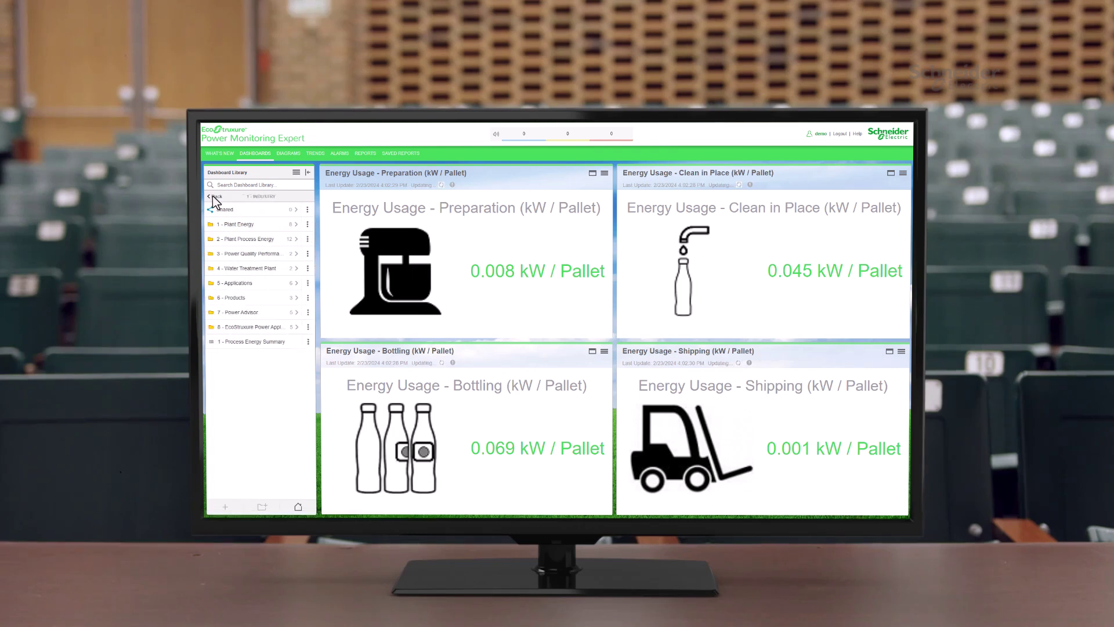
left_click(213, 198)
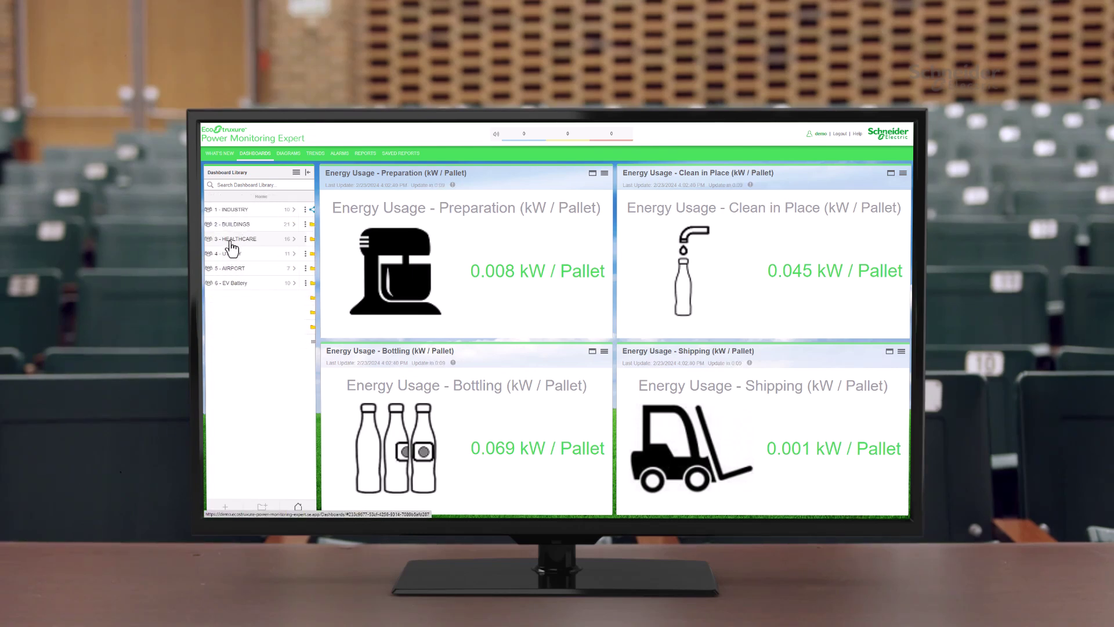
left_click(237, 226)
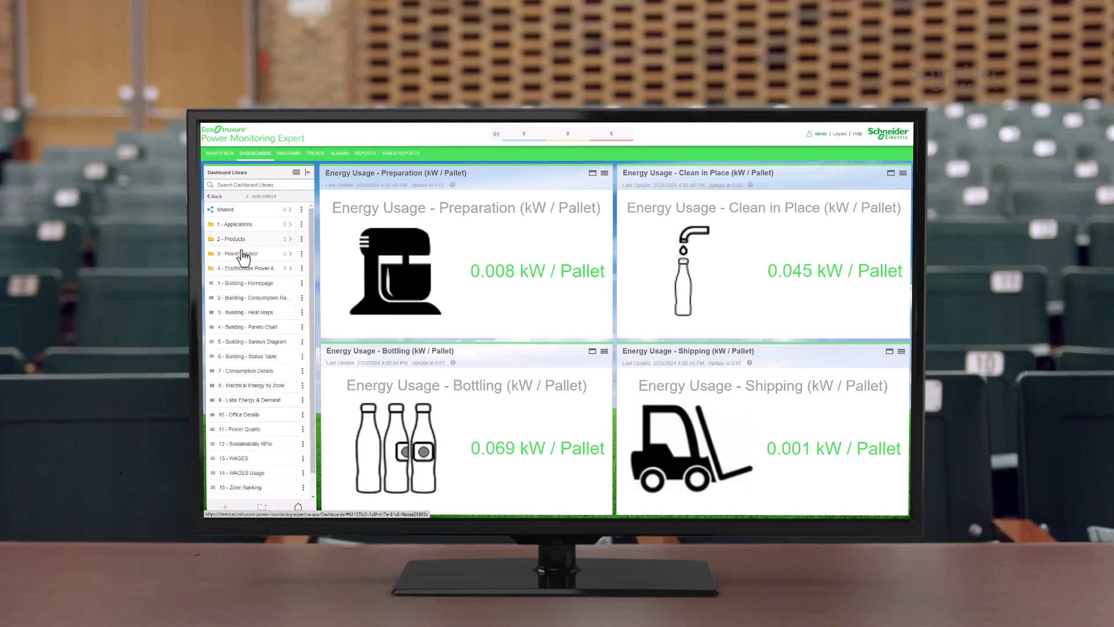
left_click(214, 199)
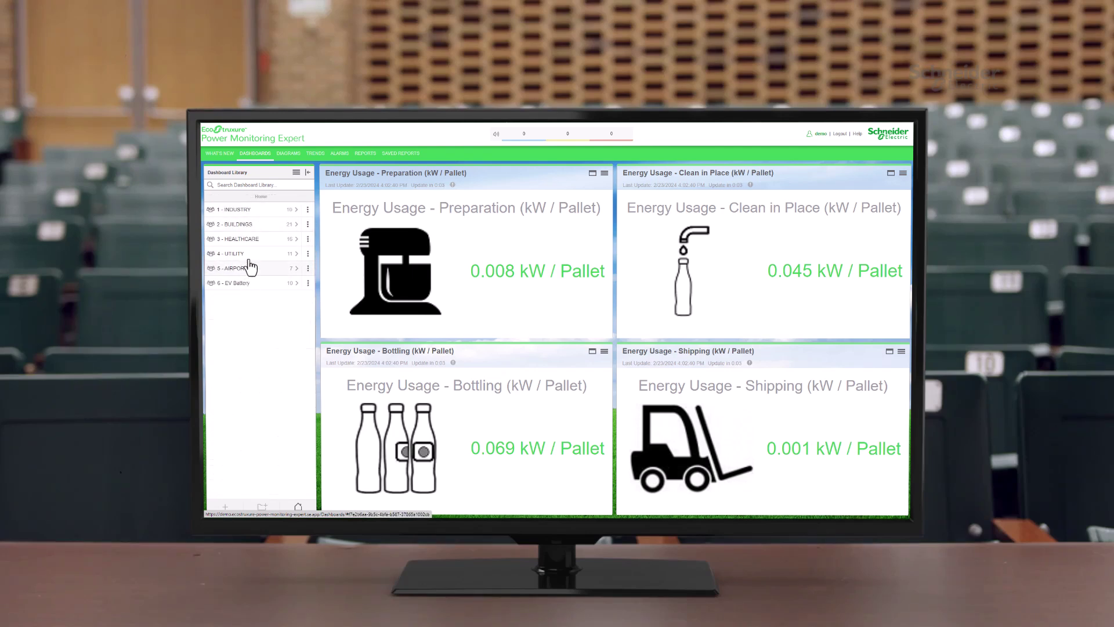
left_click(249, 256)
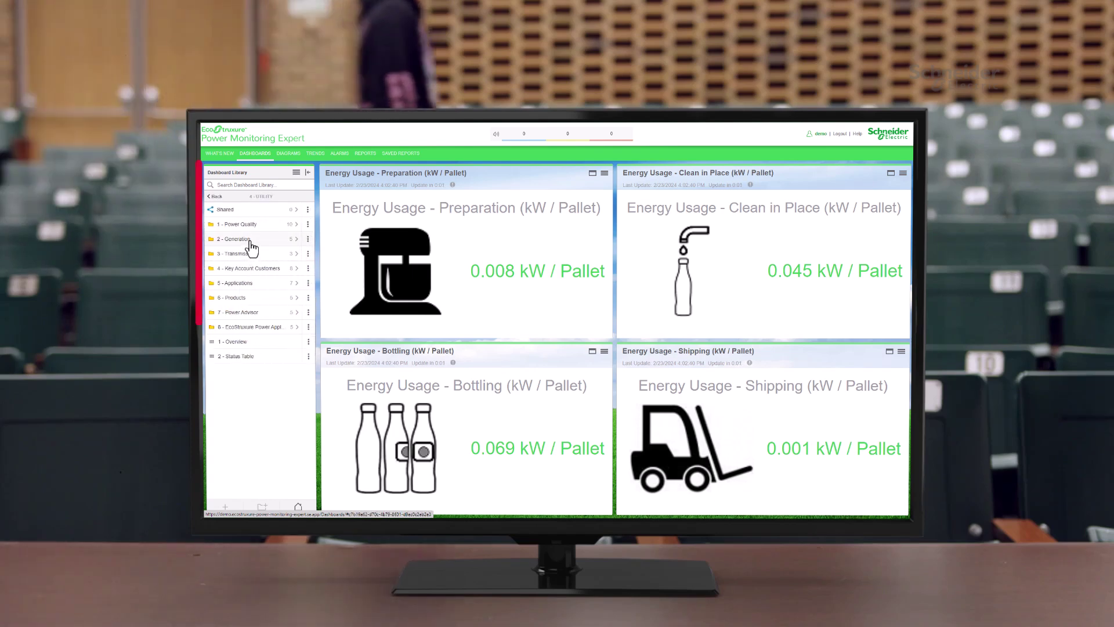
left_click(215, 196)
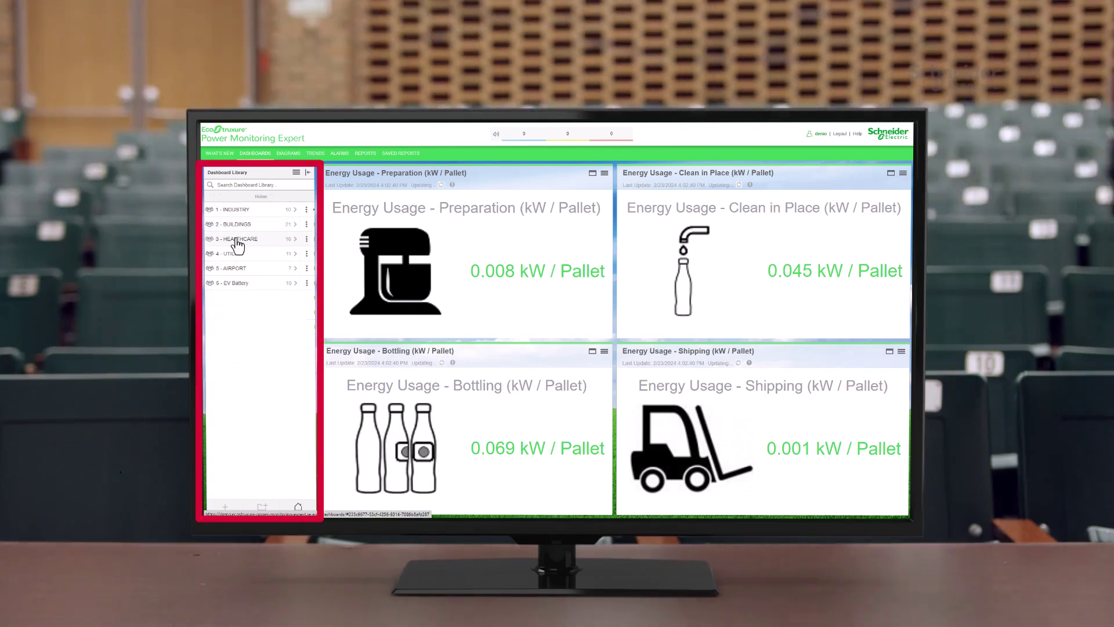
left_click(237, 239)
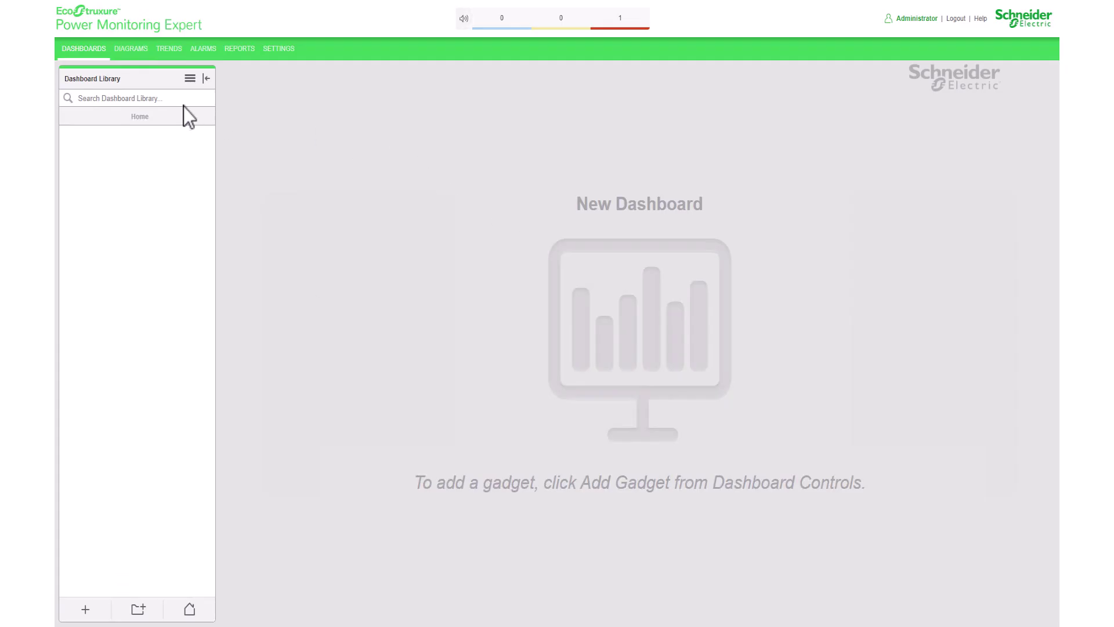
- Create a new dashboard from the library menu and start adding a gadget
left_click(190, 79)
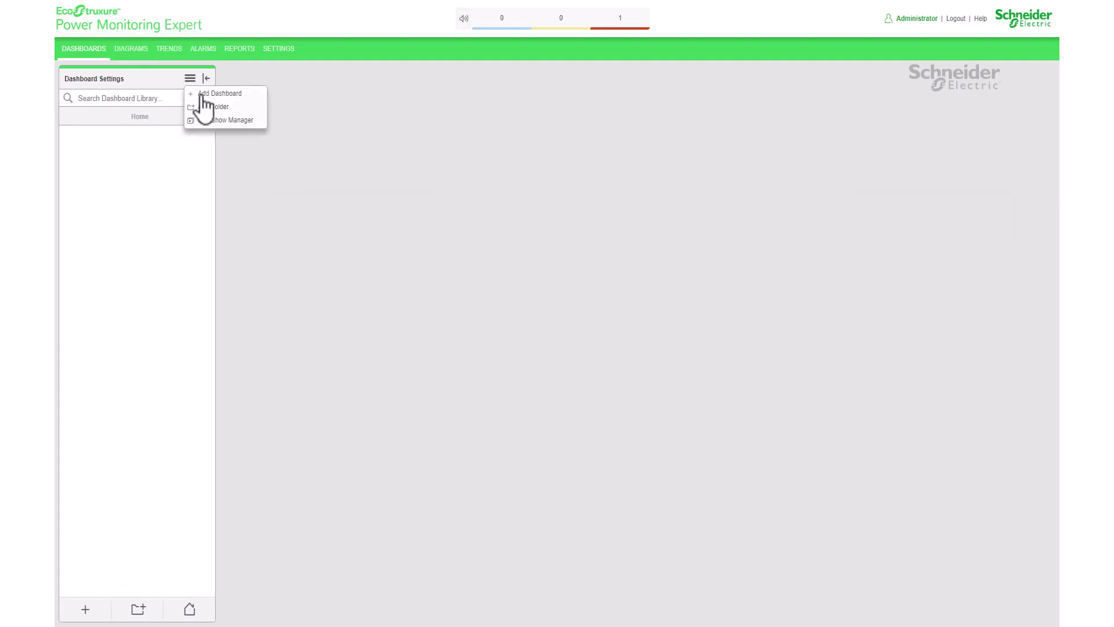
left_click(203, 95)
left_click(155, 195)
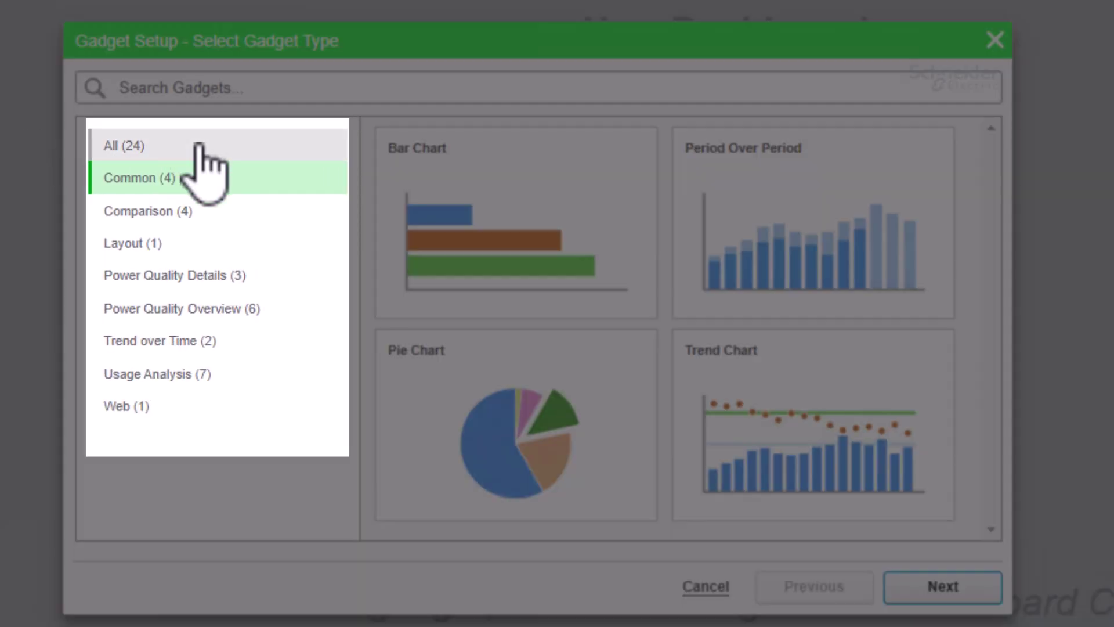
- List all 24 gadget types and try searching them for 'B'
left_click(199, 146)
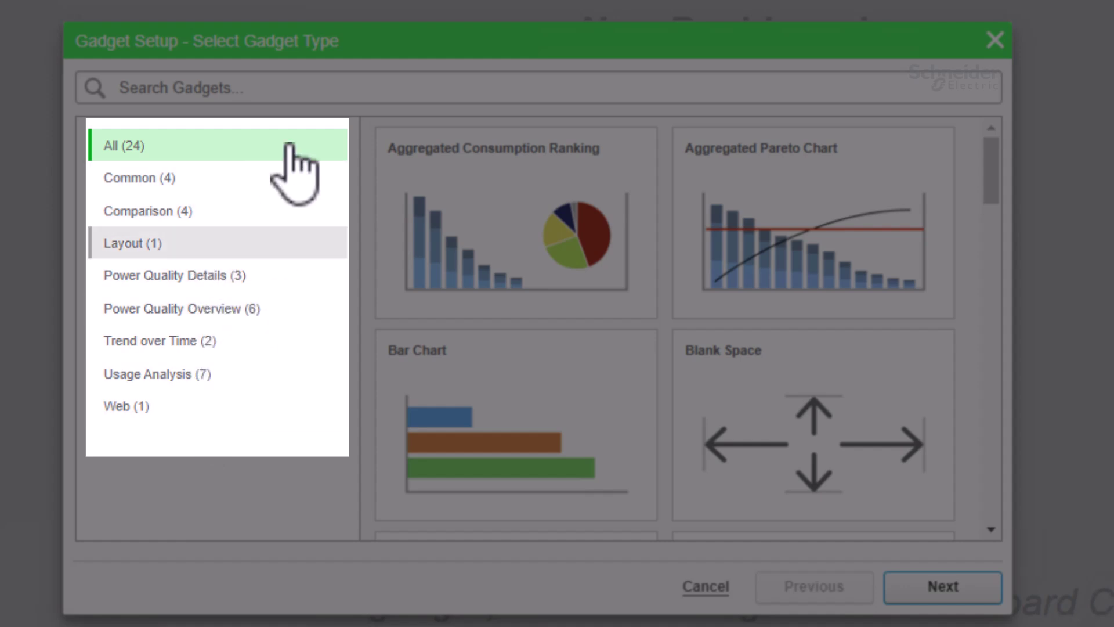
left_click(296, 87)
type("Bar")
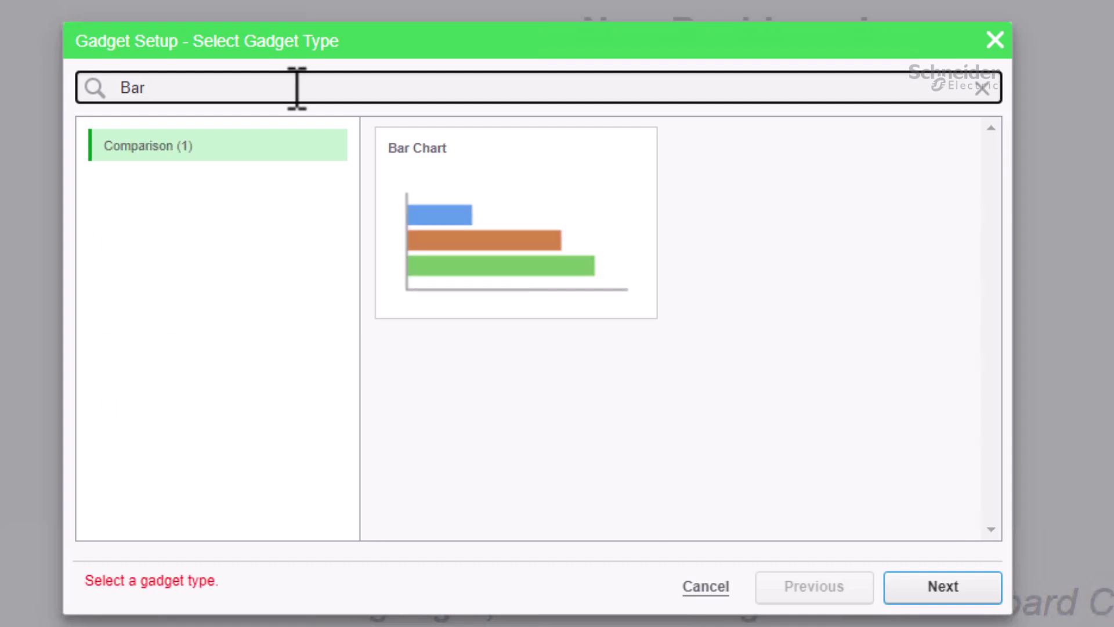
left_click(983, 89)
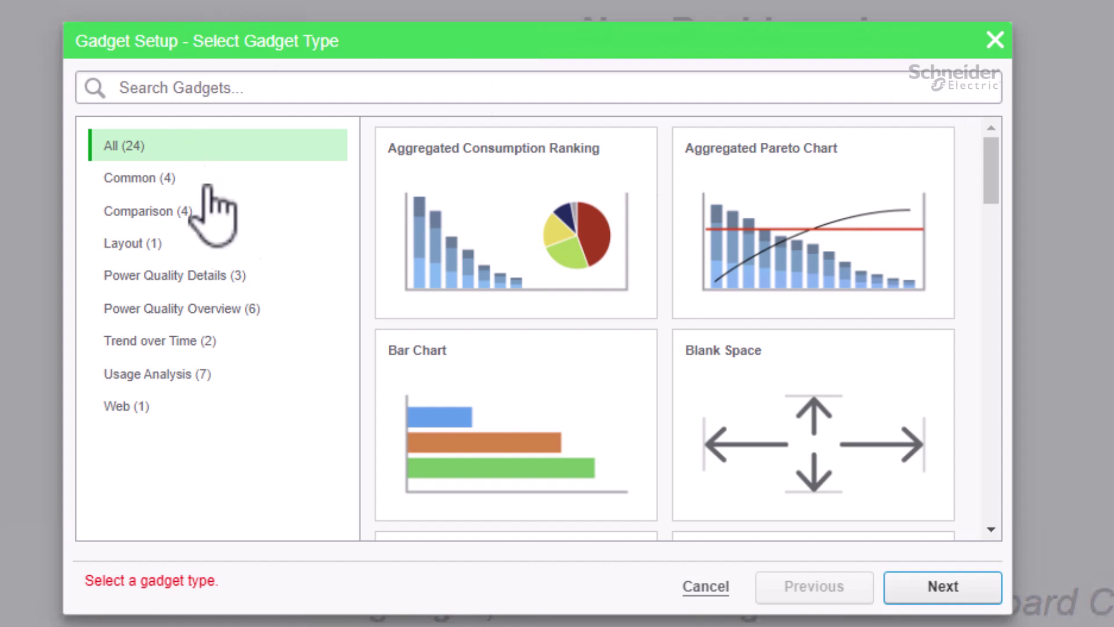
- Browse the Power Quality gadget categories, ending on the Usage Analysis gadgets
left_click(291, 280)
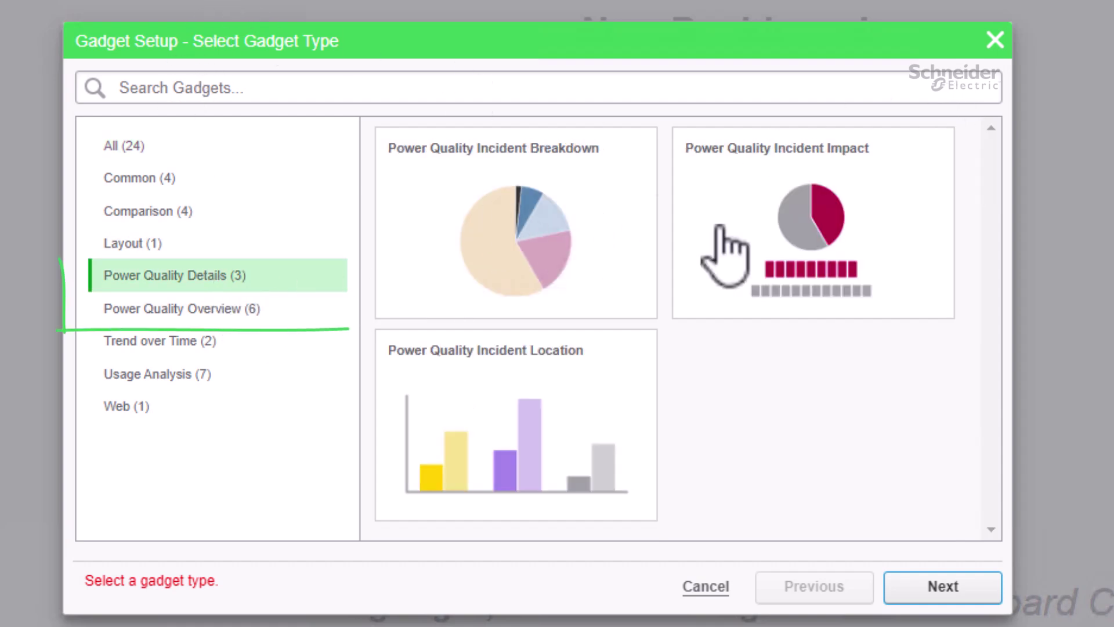
left_click(251, 309)
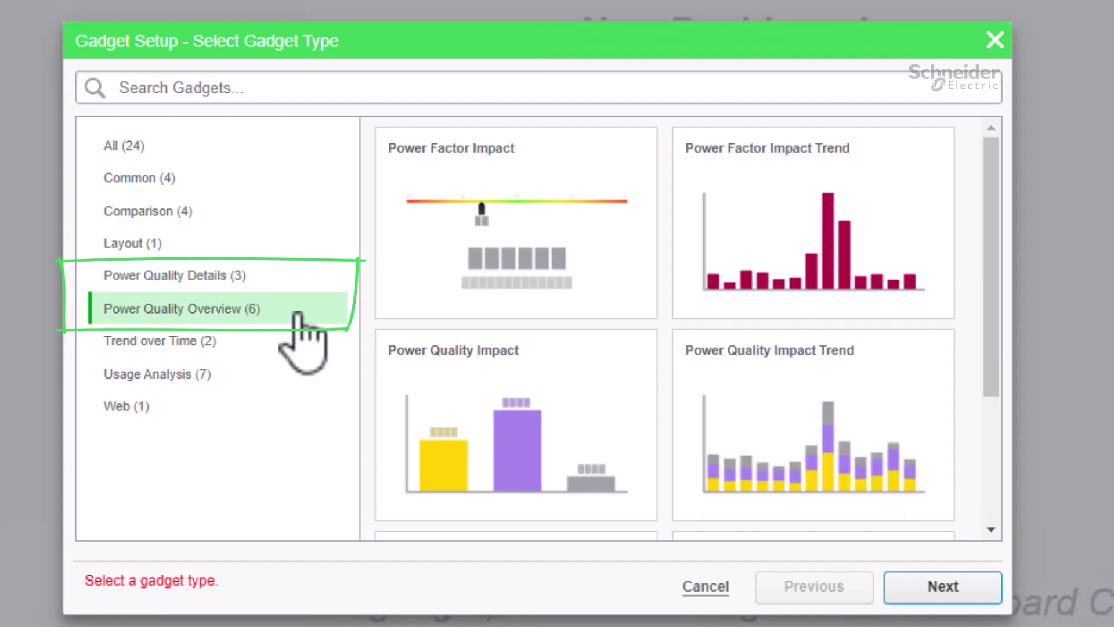
left_click_drag(990, 171, 989, 308)
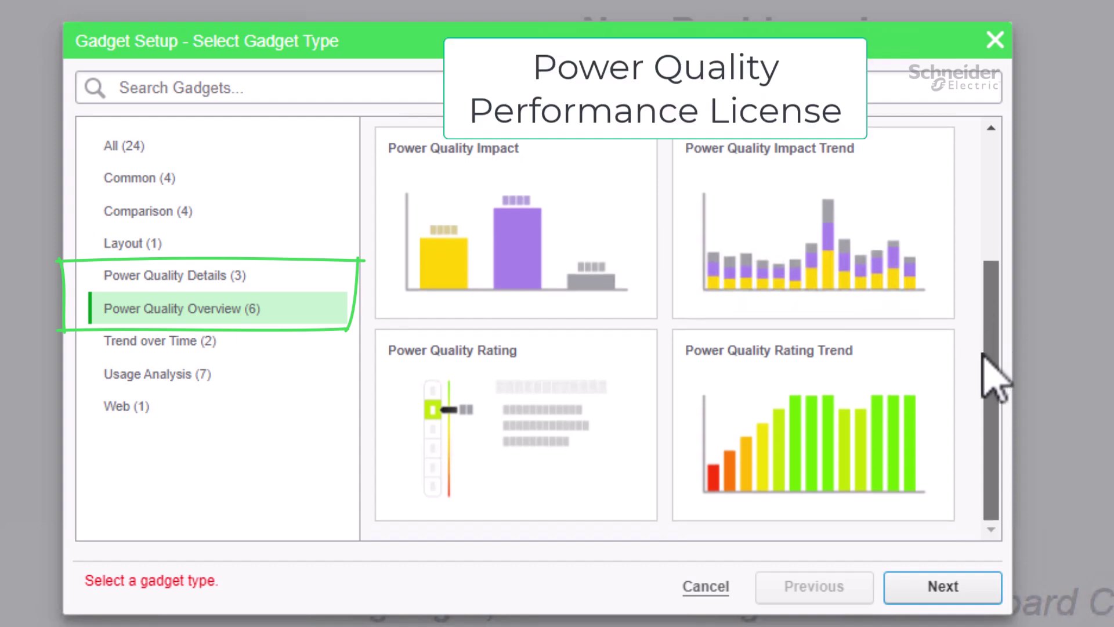
left_click_drag(992, 337, 995, 160)
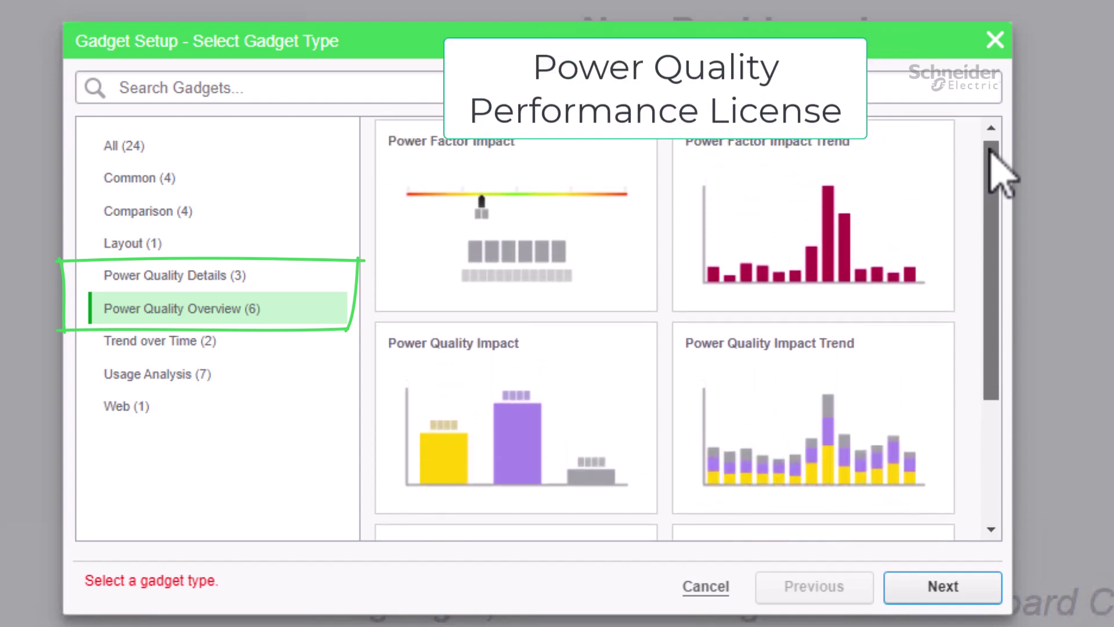
left_click(290, 277)
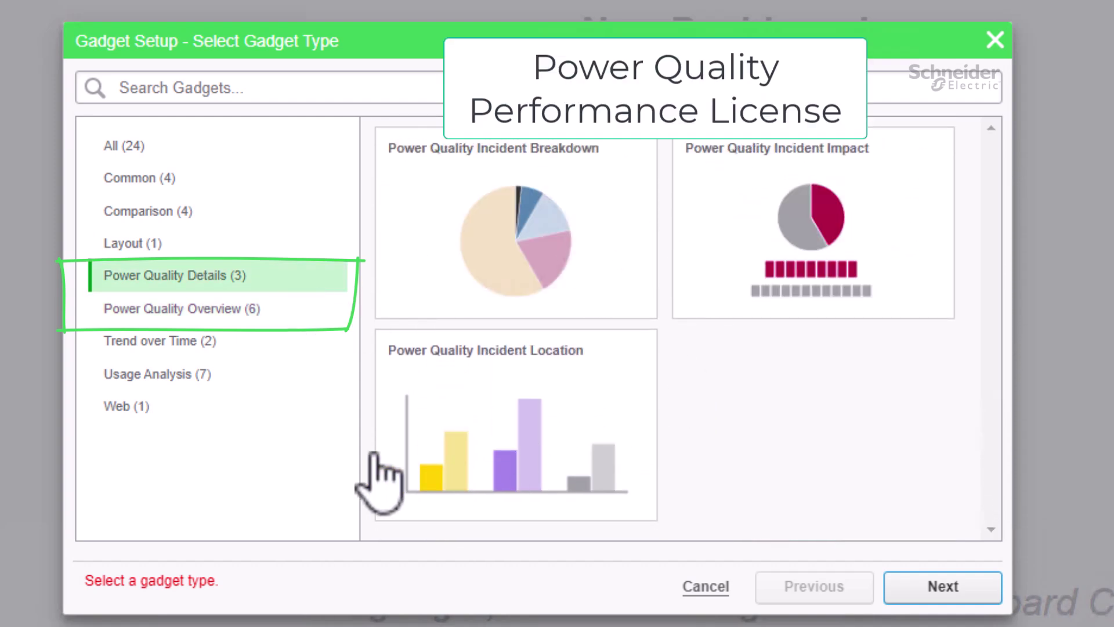
left_click(230, 380)
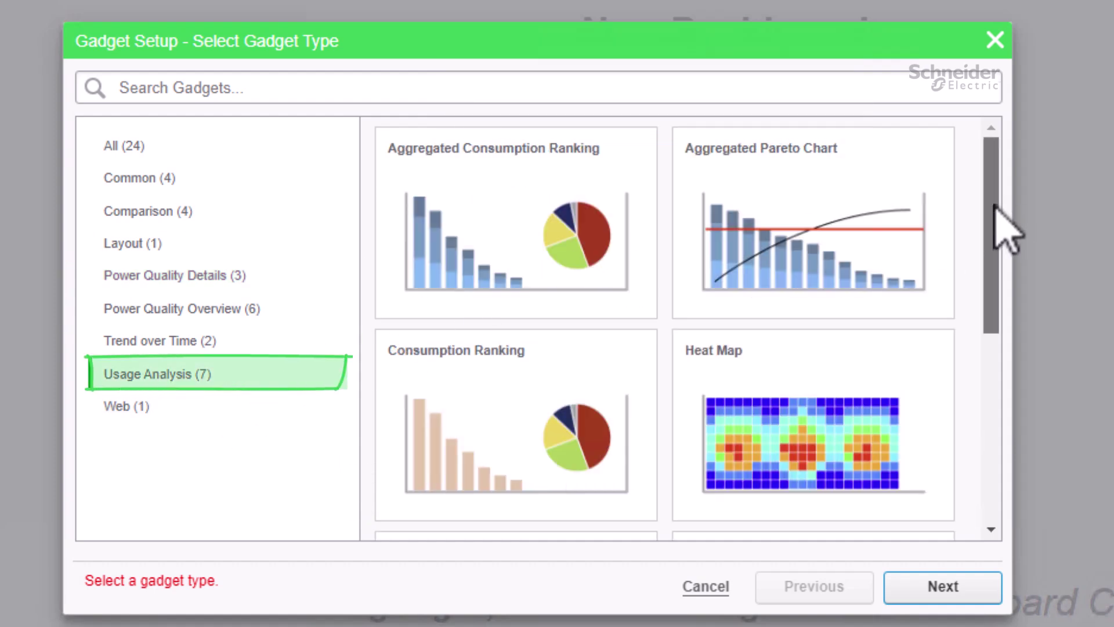
- Scroll through the Usage Analysis gadget list
mouse_move(996, 229)
left_mouse_down()
mouse_move(992, 442)
mouse_move(1012, 311)
mouse_move(1000, 199)
left_mouse_up()
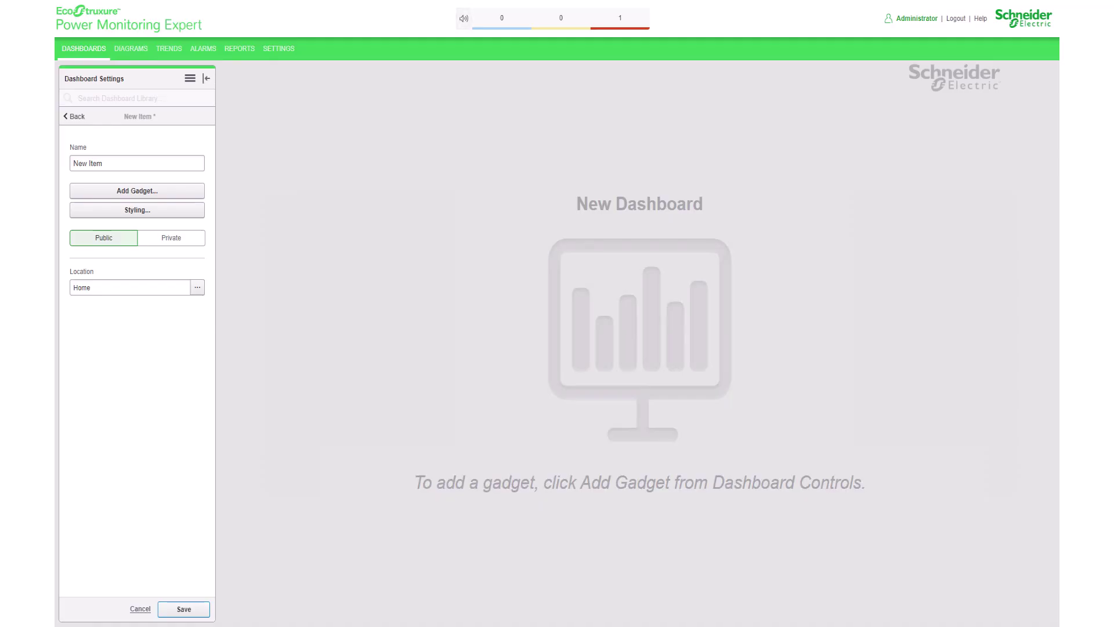
- Add a Bar Chart gadget to the new dashboard
left_click(155, 193)
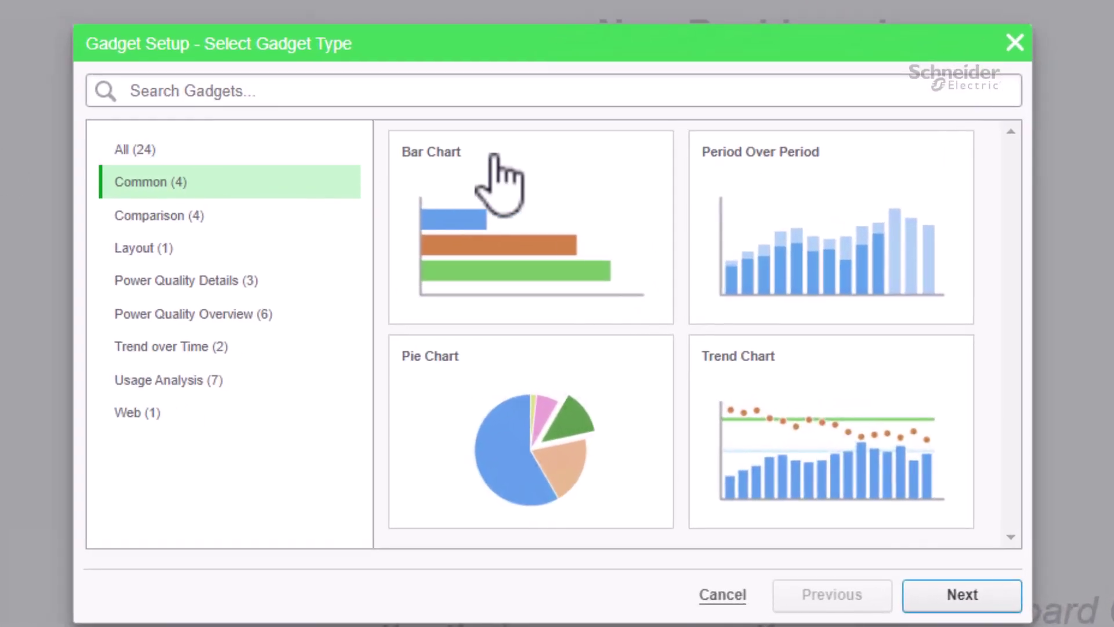
left_click(495, 156)
left_click(946, 601)
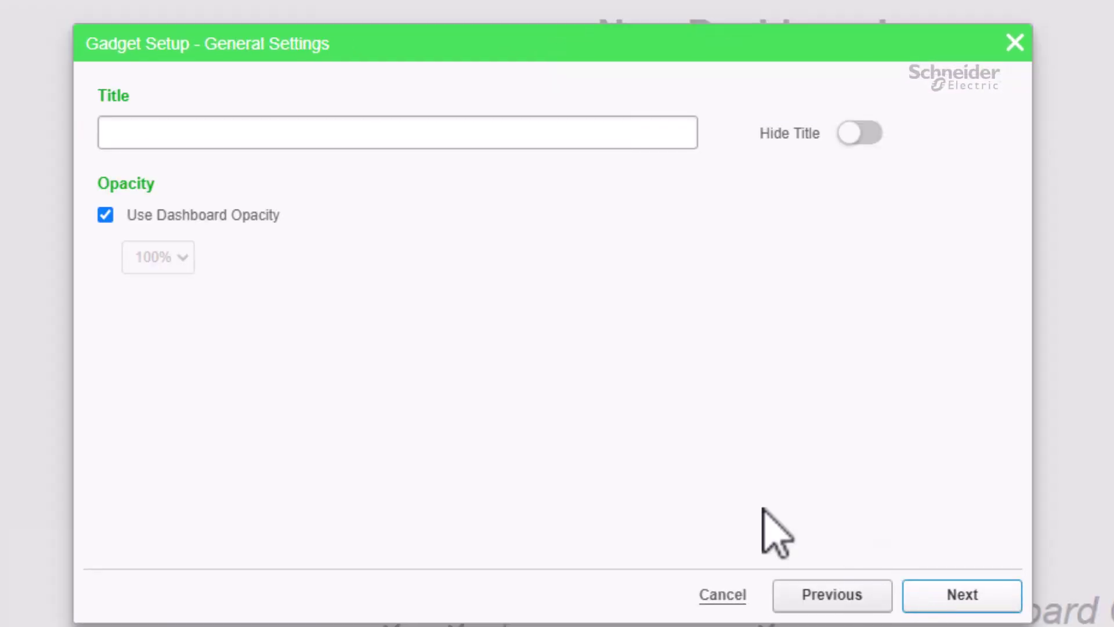
- Title the gadget 'Energy Comparison' and give it its own 70% opacity
left_click(433, 133)
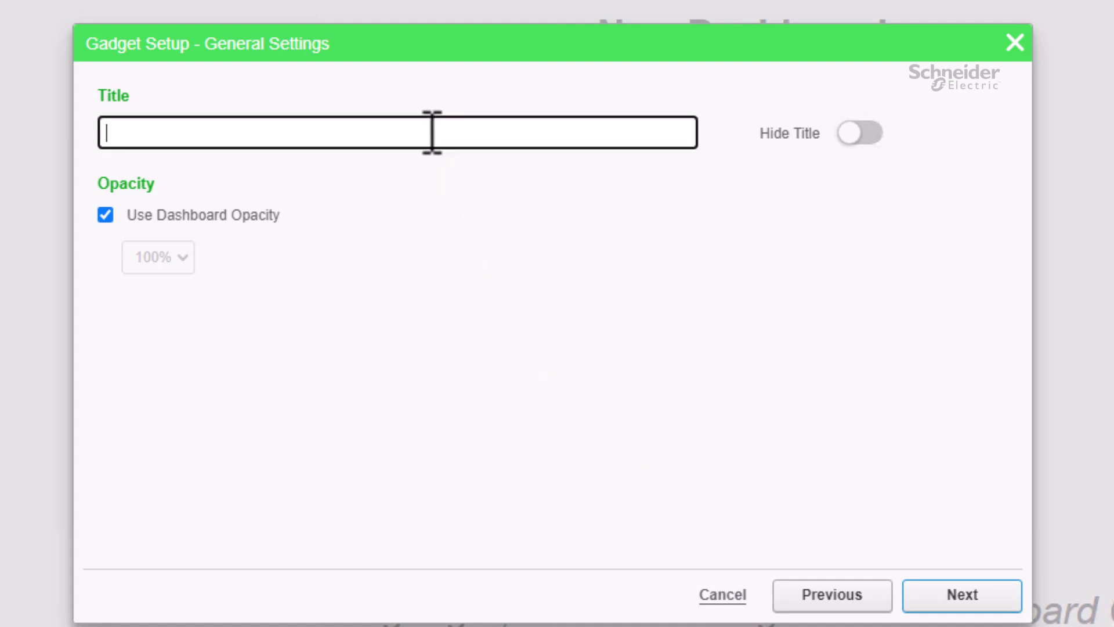
type("Energy Comparison")
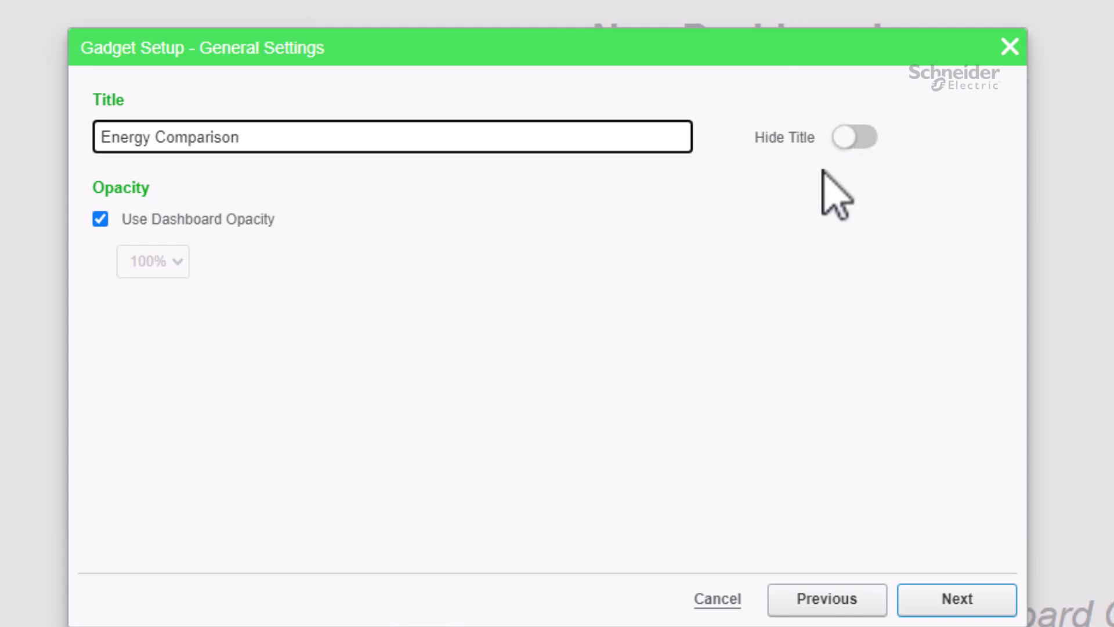
left_click(870, 136)
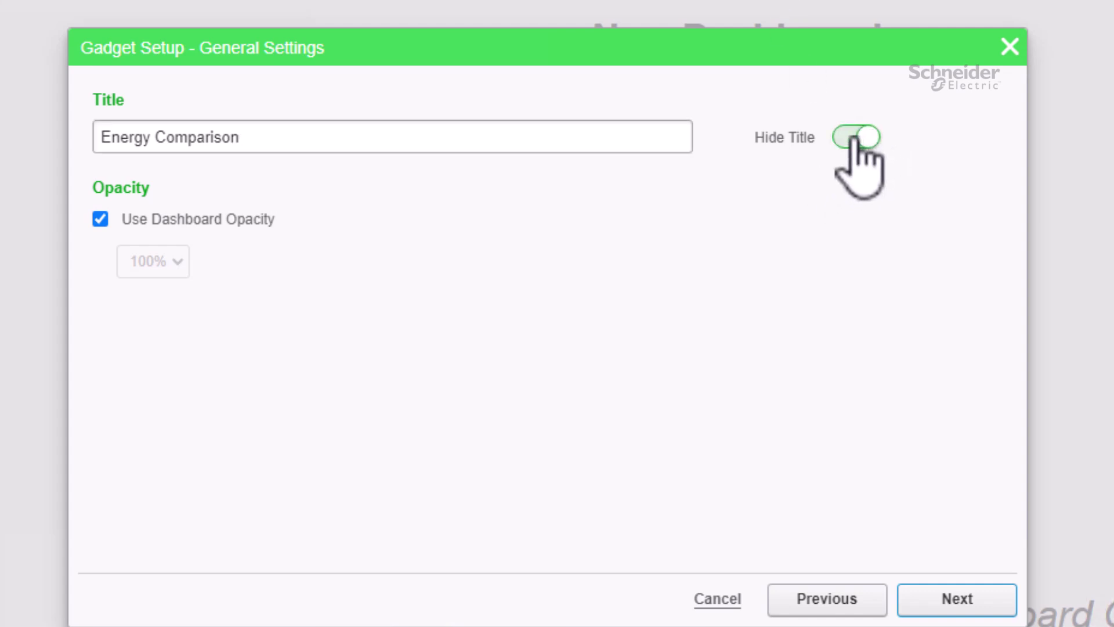
left_click(852, 139)
left_click(100, 220)
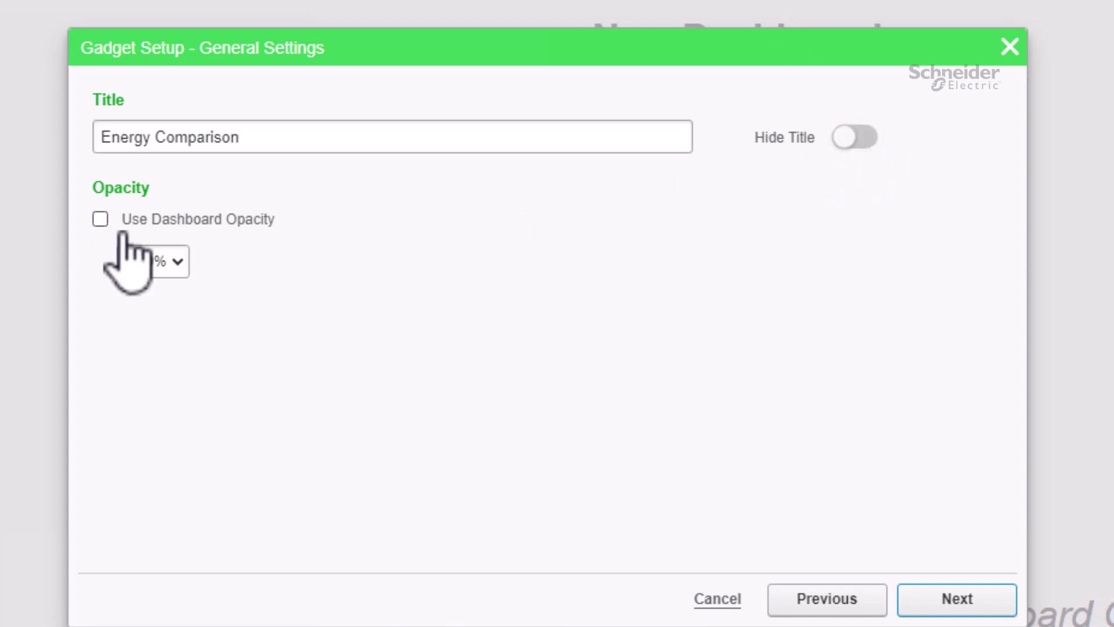
left_click(177, 267)
left_click(165, 351)
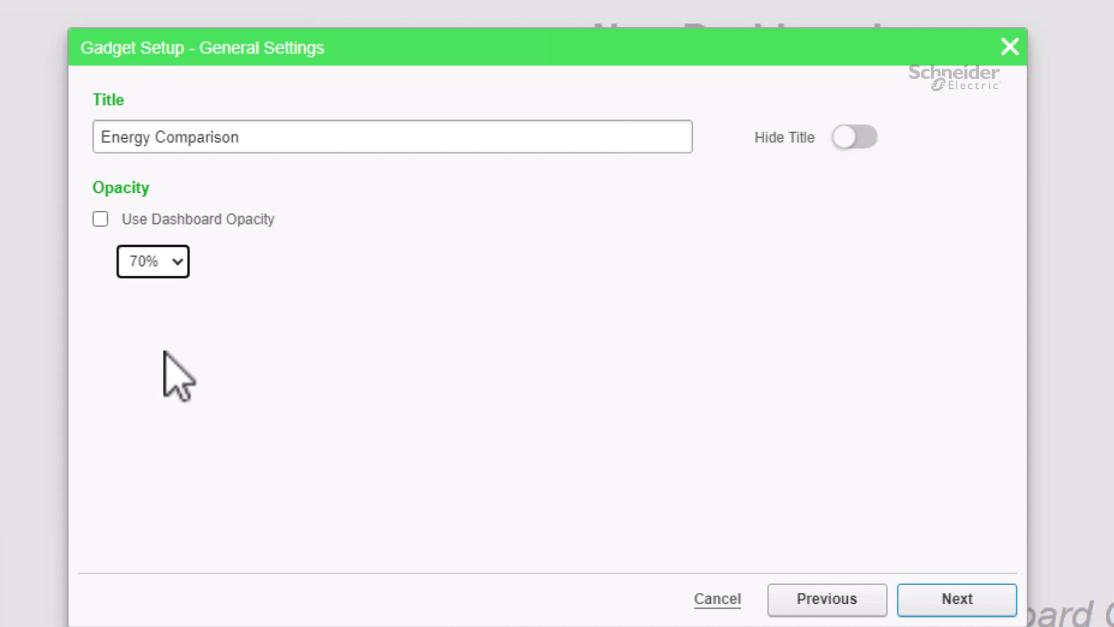
- Enable a custom font size of 12 and custom precision of 2 for the chart
left_click(961, 598)
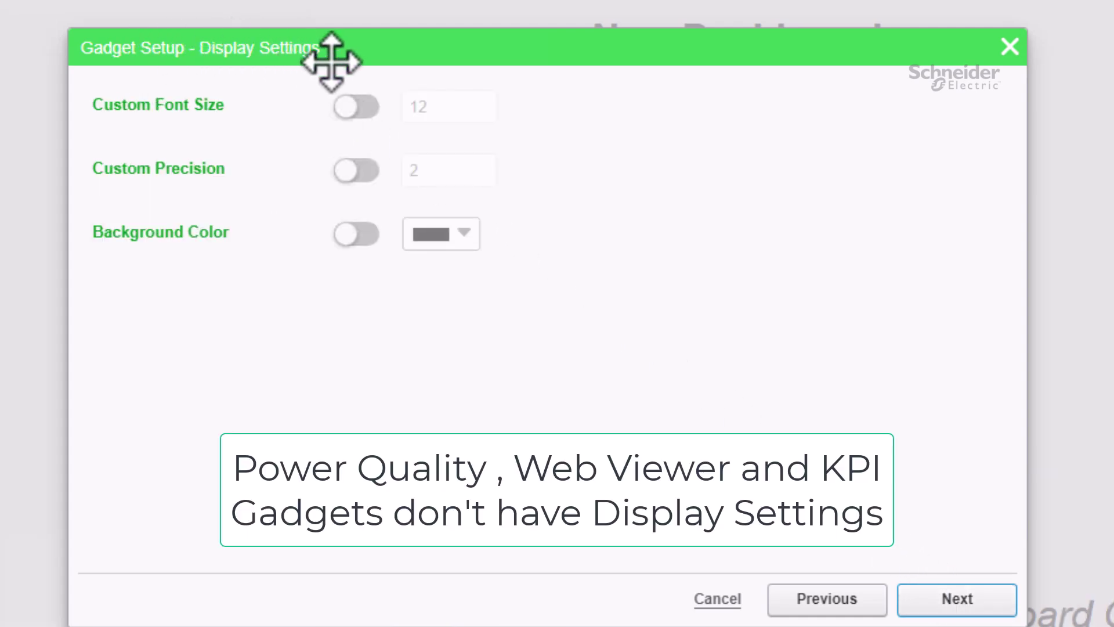
left_click(358, 107)
left_click_drag(443, 107, 417, 106)
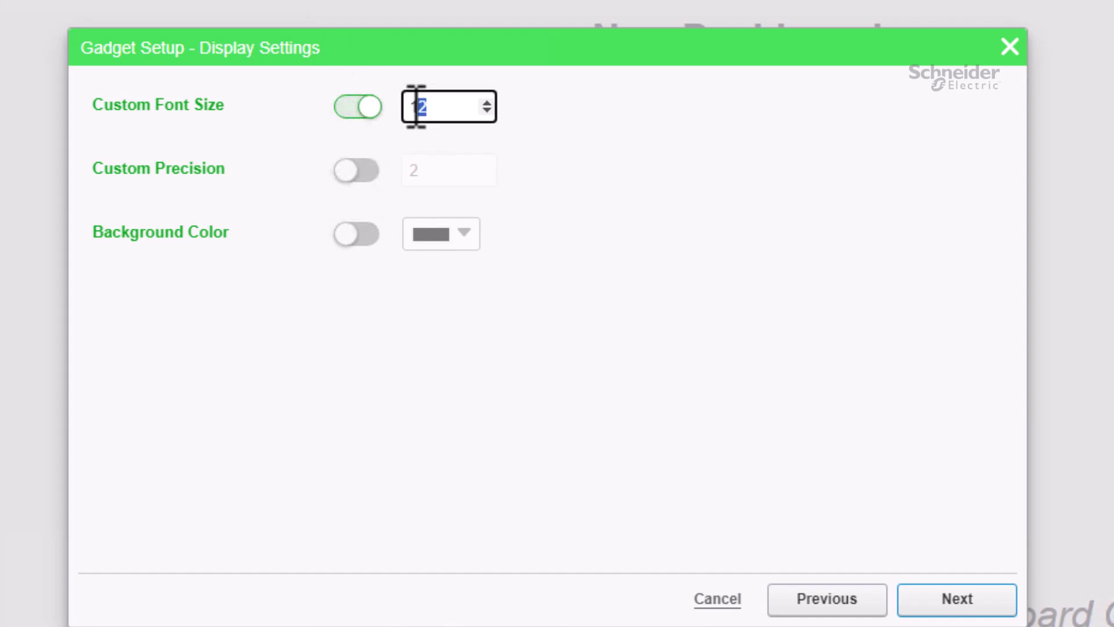
left_click(365, 173)
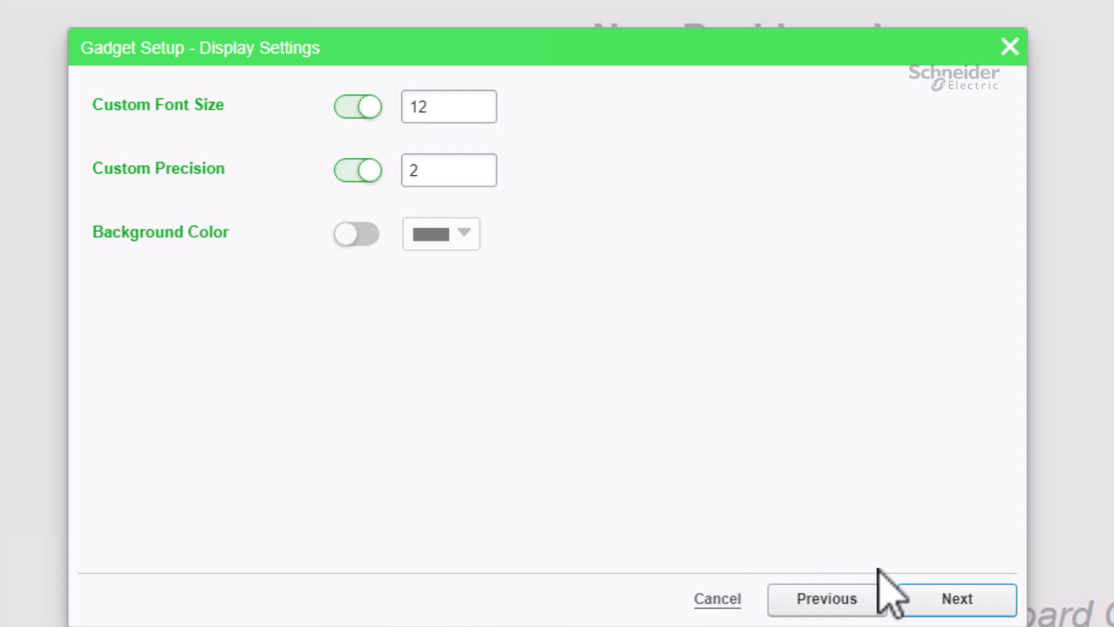
- Try the Show Data Points, Chart Color and Watermark options, leaving chart settings at defaults
left_click(958, 600)
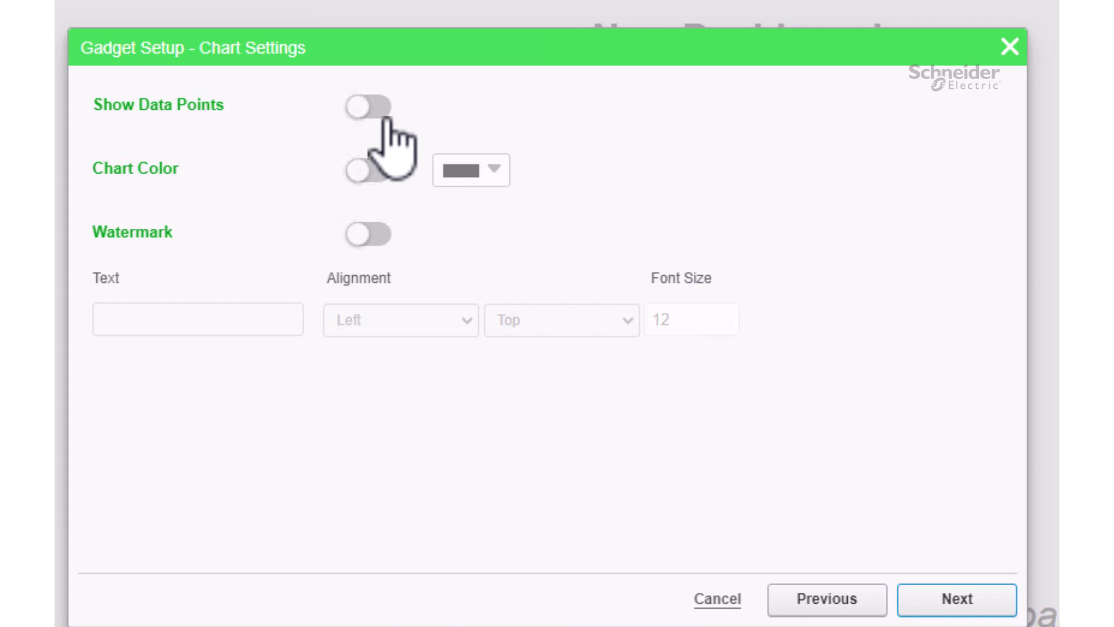
left_click(382, 115)
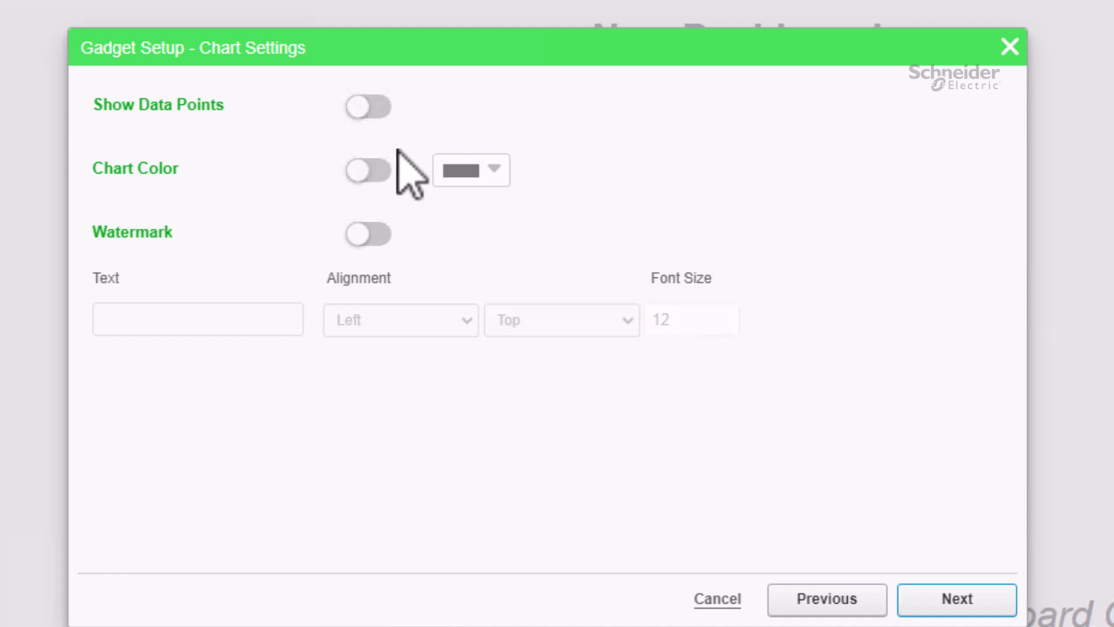
left_click(374, 174)
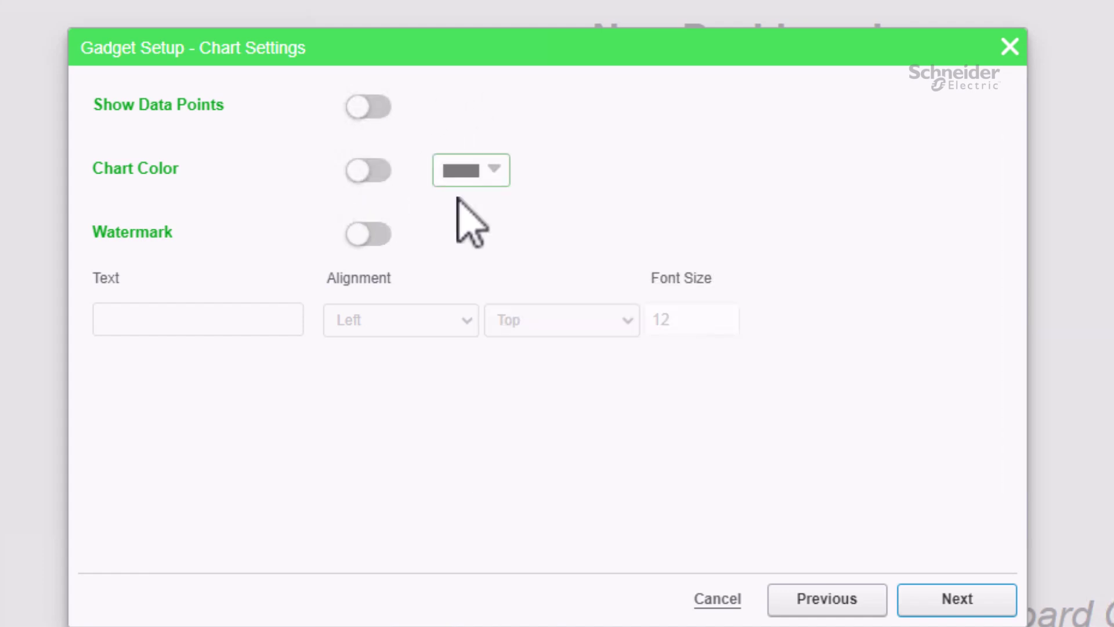
left_click(374, 235)
left_click(946, 601)
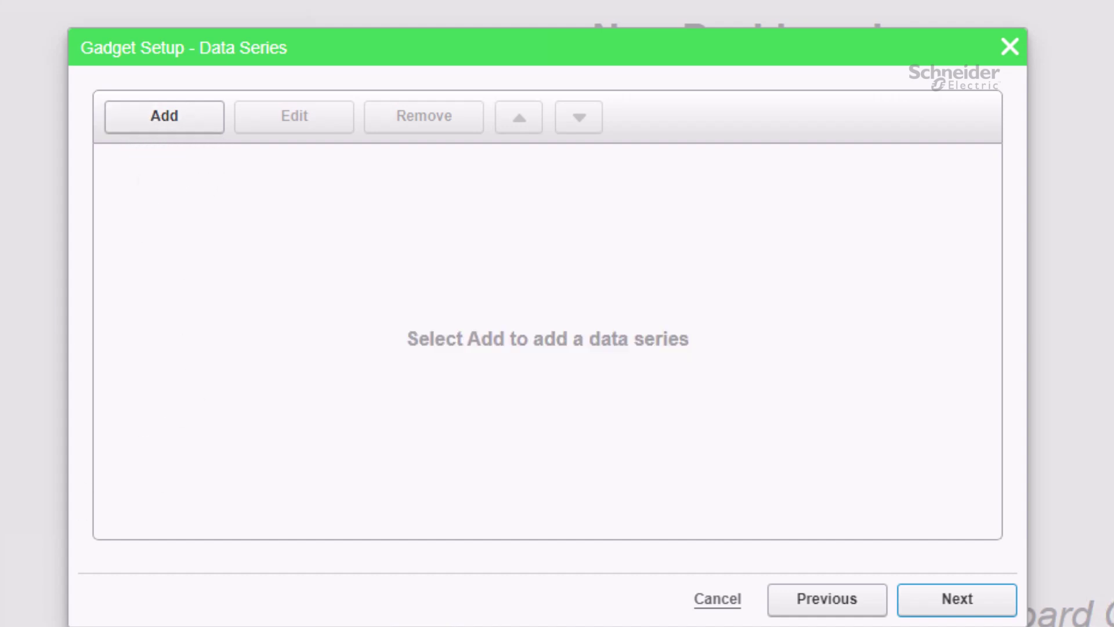
- Open the Add Data Series dialog from the Data Series page
left_click(154, 119)
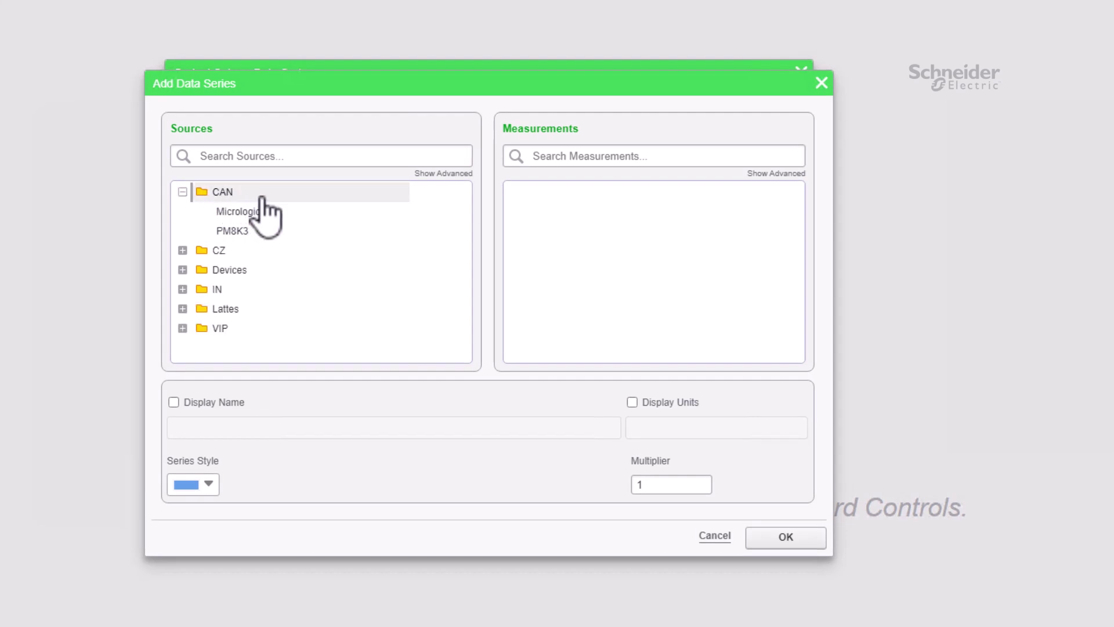
- Expand and collapse the CAN, CZ, IN and Lattes source folders to inspect their devices
left_click(232, 194)
left_click(235, 212)
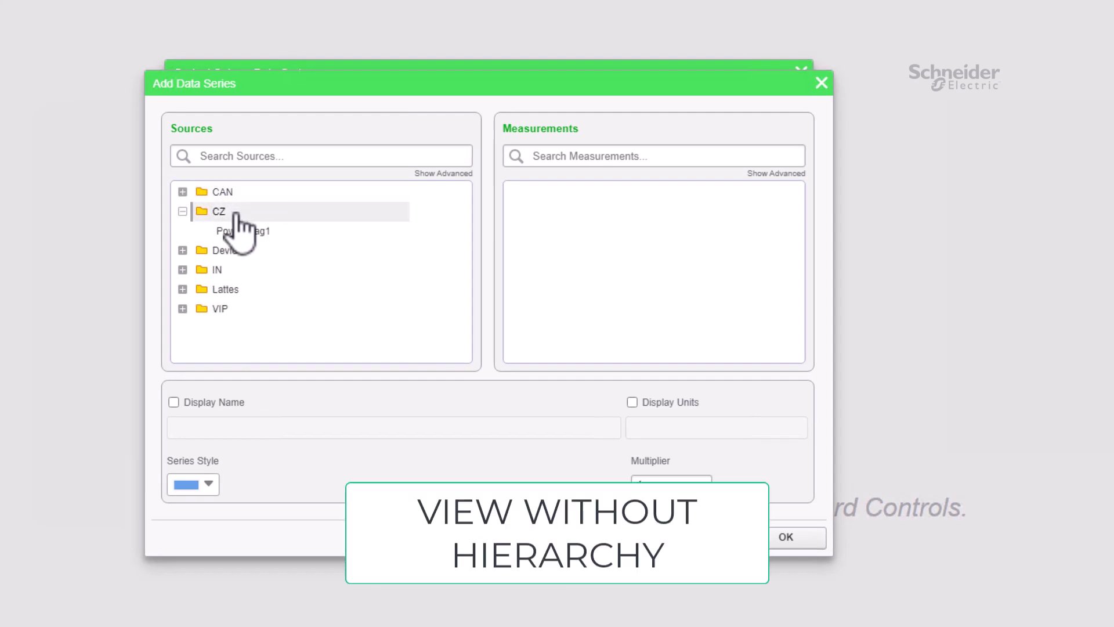
left_click(235, 213)
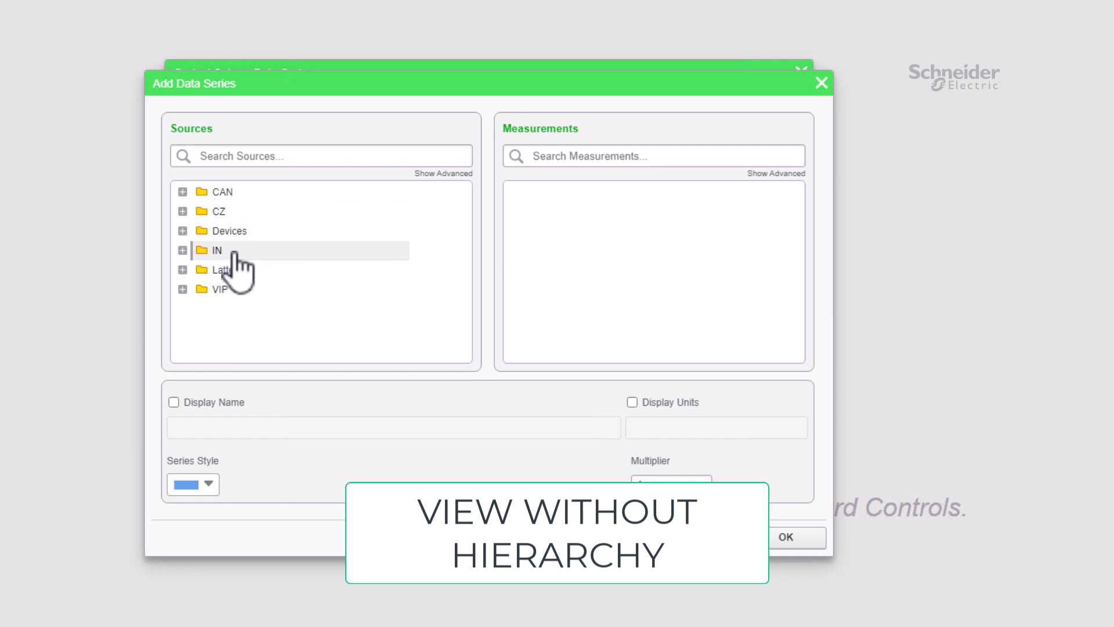
left_click(232, 250)
left_click(232, 270)
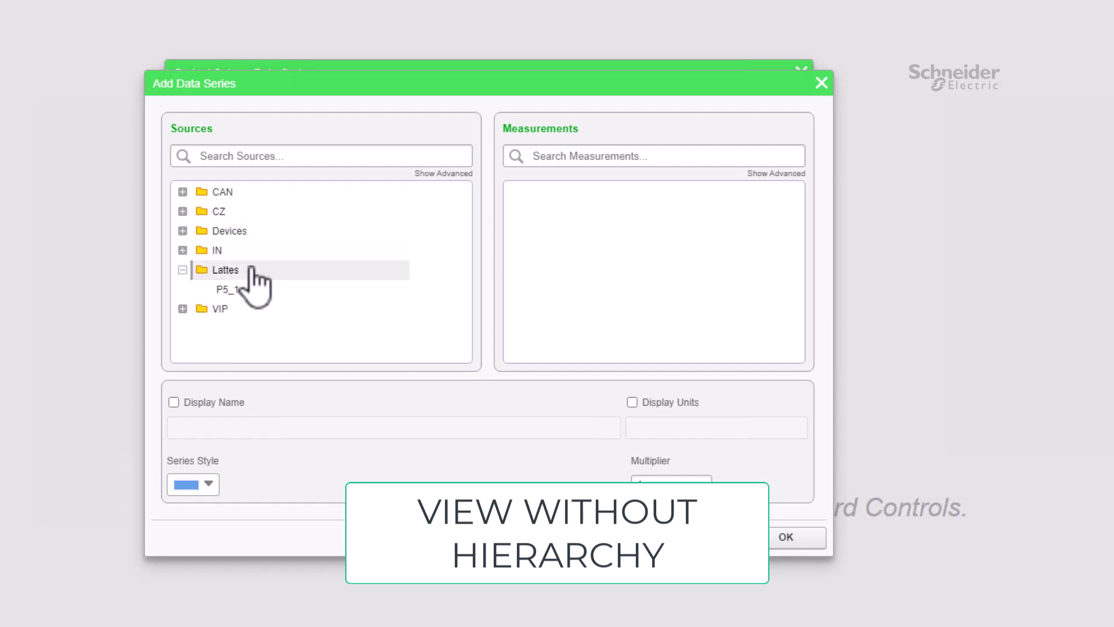
left_click(256, 272)
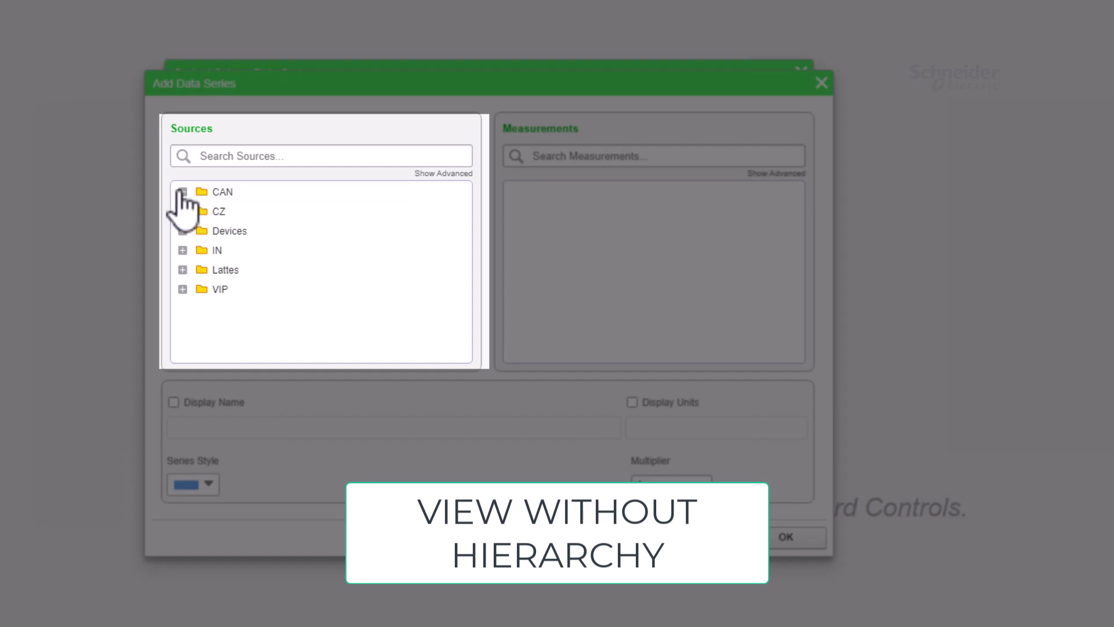
- Recheck the CAN, CZ, IN and Lattes folders, then expand the VIP folder
left_click(183, 191)
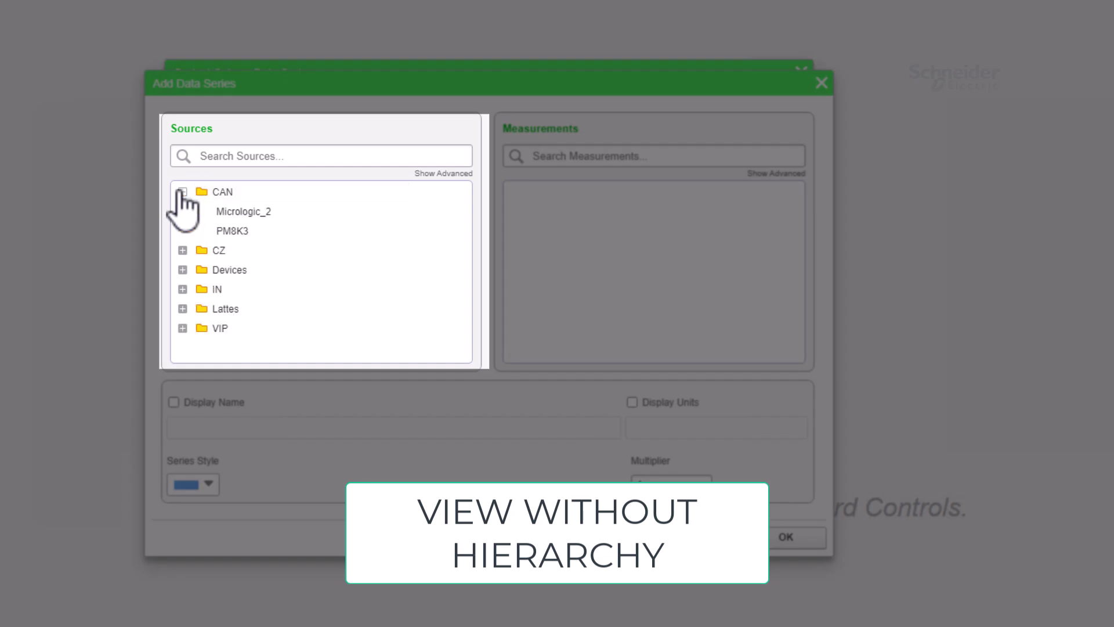
left_click(182, 211)
left_click(183, 212)
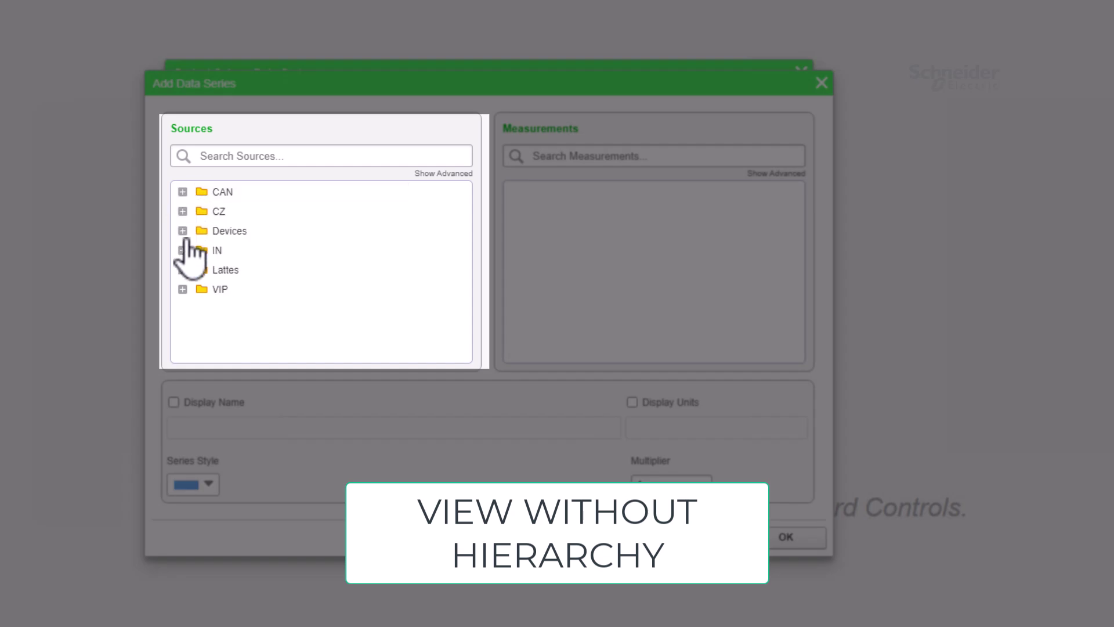
left_click(183, 251)
left_click(184, 252)
left_click(183, 270)
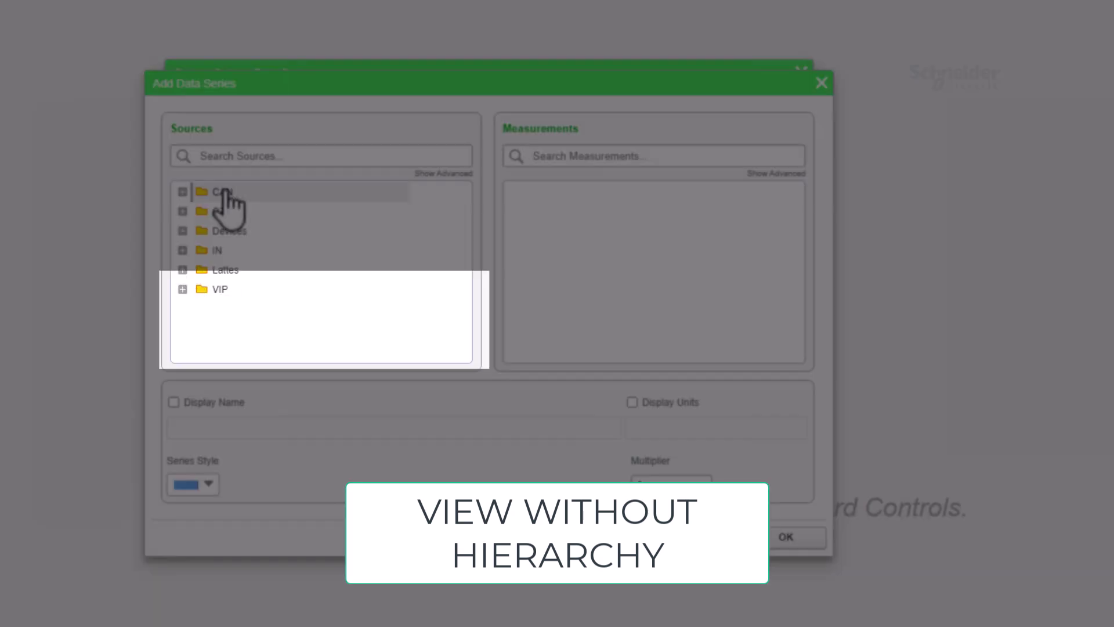
left_click(183, 289)
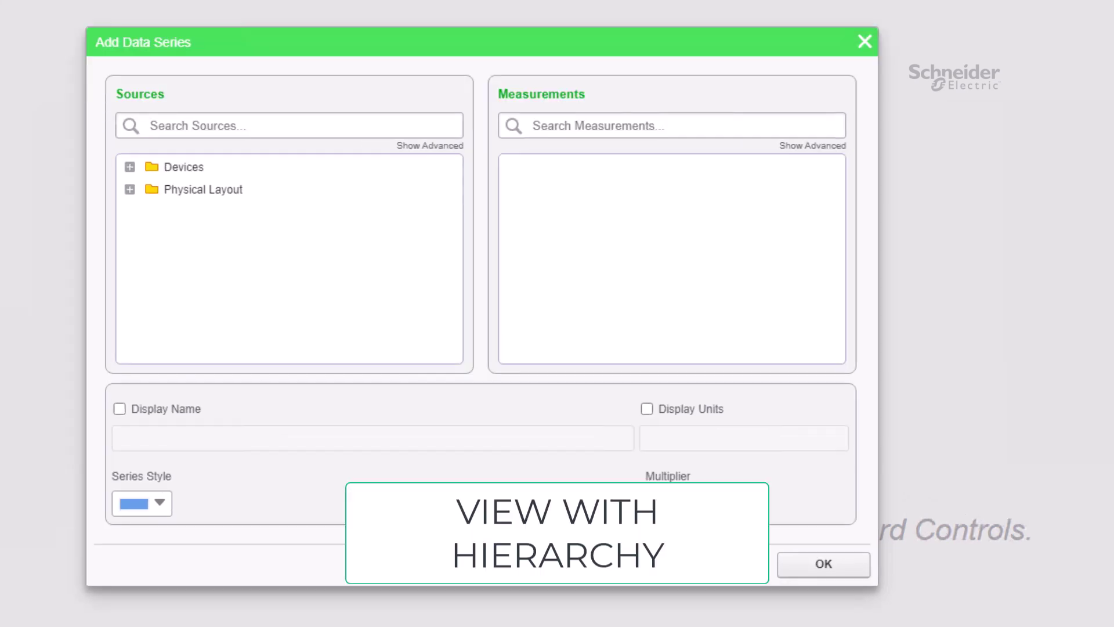
- Peek into Devices, then expand Physical Layout and SE Facilities to reveal Global View's zones
double_click(195, 167)
left_click(130, 168)
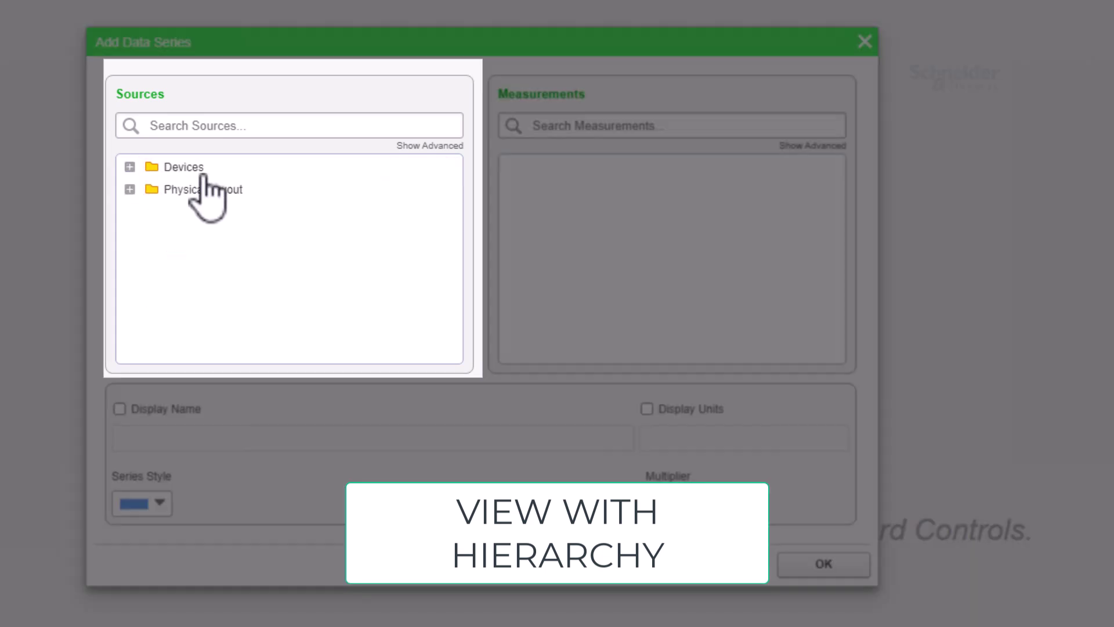
double_click(204, 191)
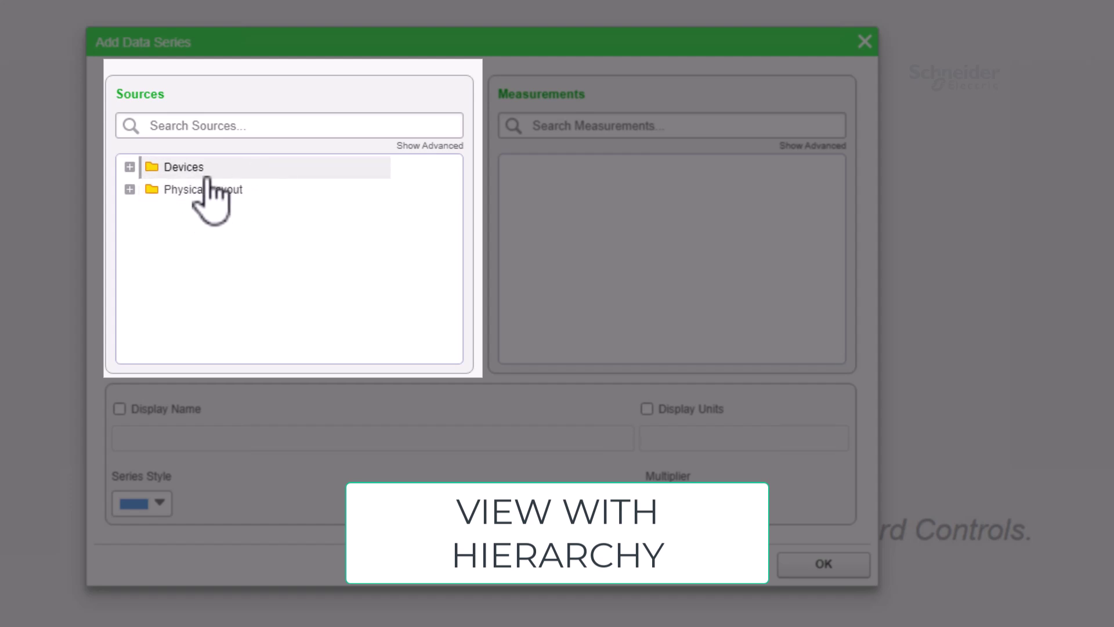
left_click(130, 167)
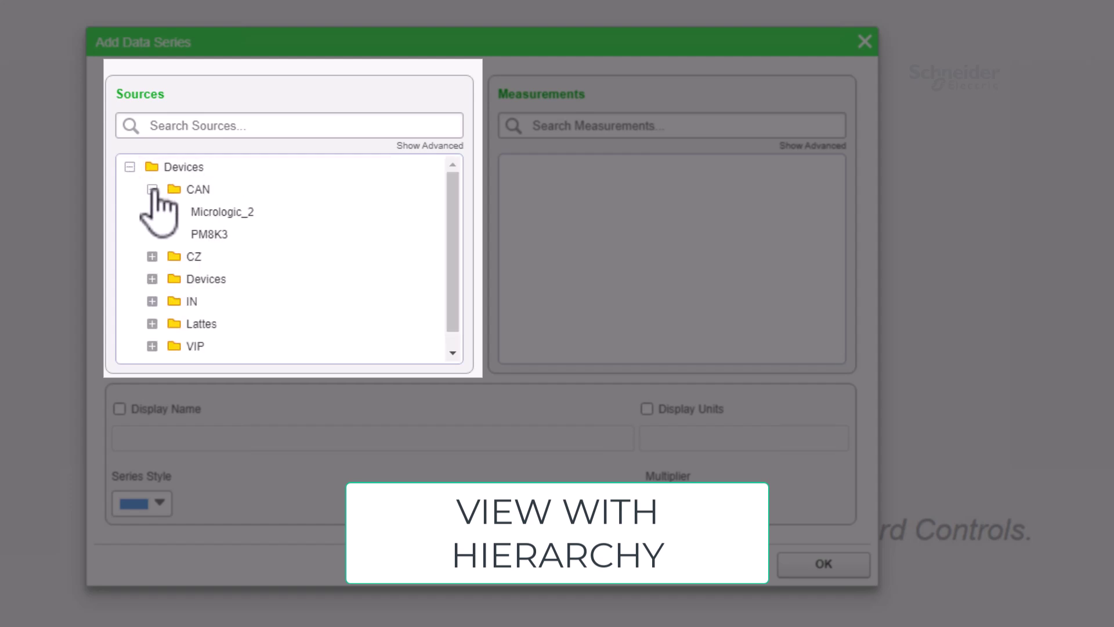
left_click(152, 189)
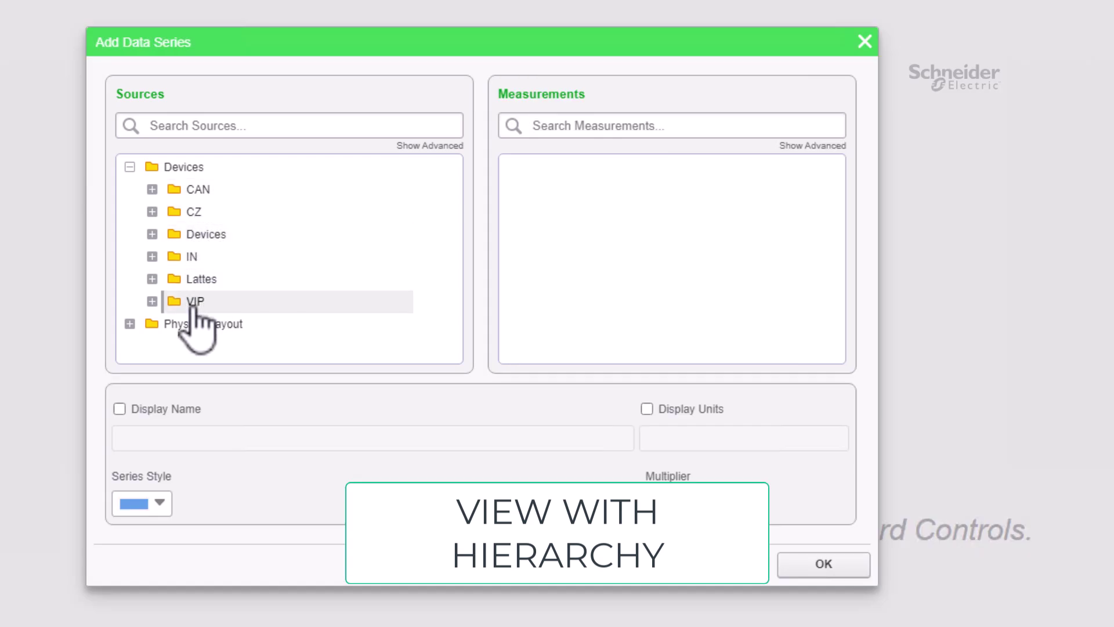
left_click(130, 167)
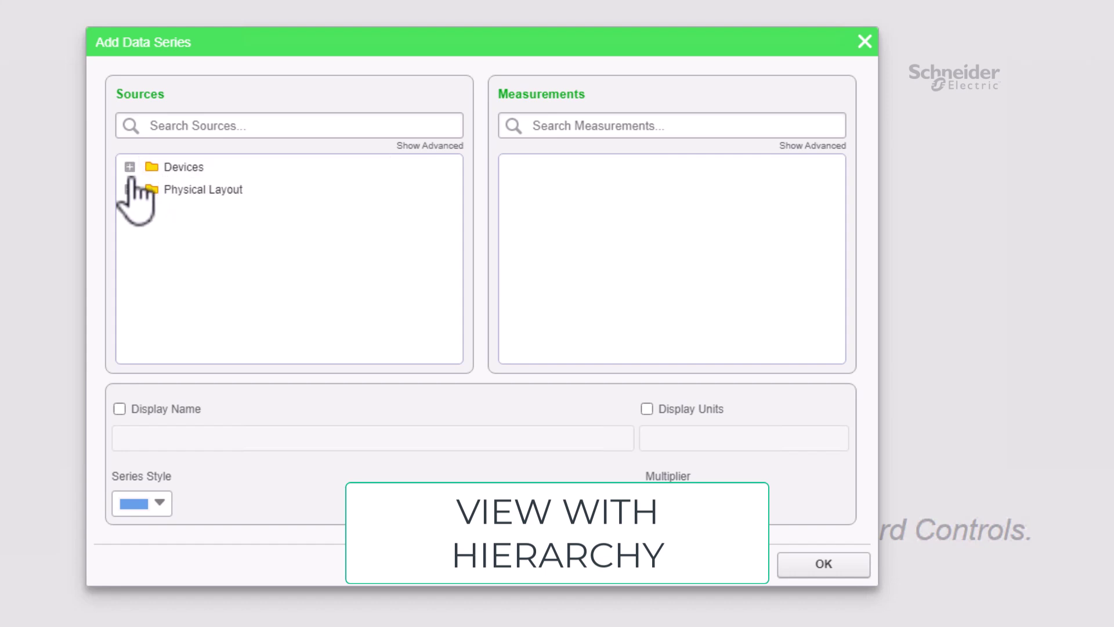
left_click(130, 189)
left_click(153, 212)
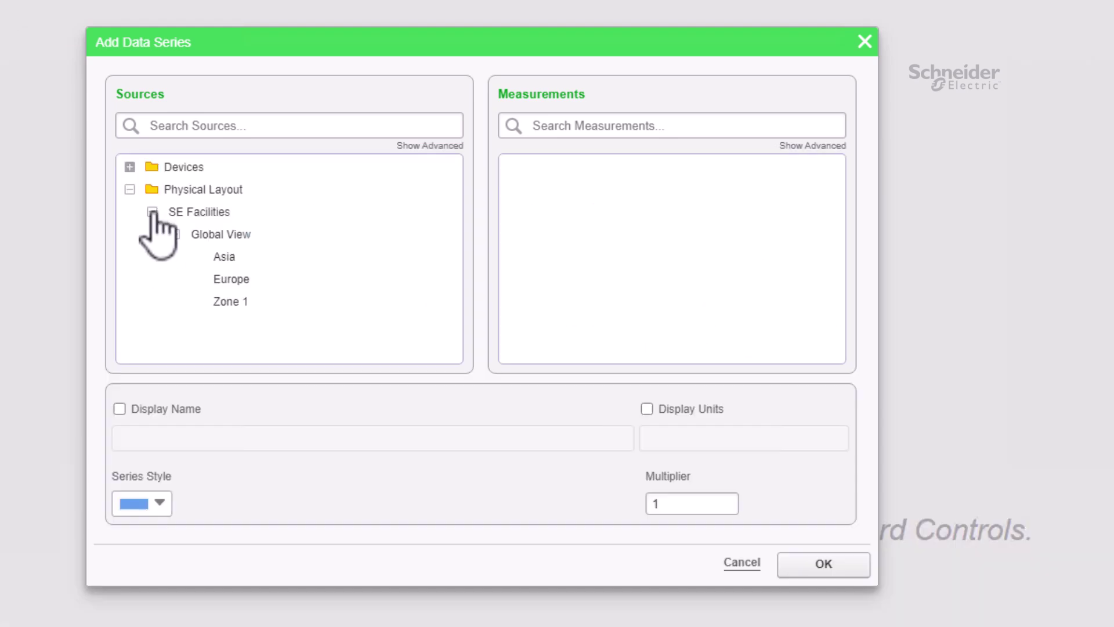
- Search the data sources for 'CA', then clear the search
left_click(130, 189)
left_click(200, 128)
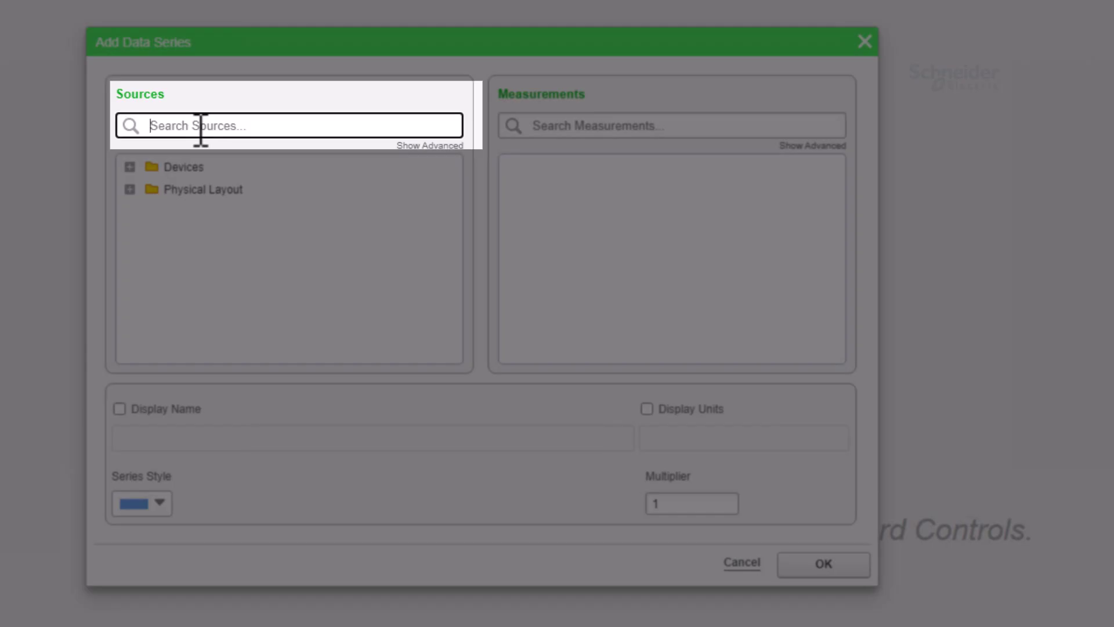
type("CAN")
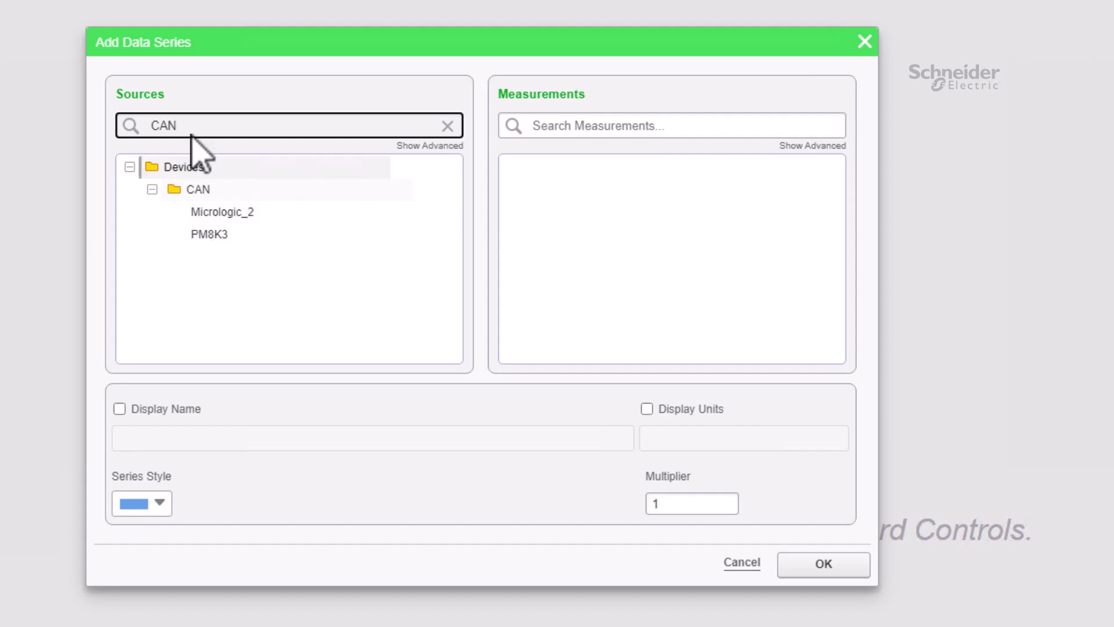
key("ctrl+a")
key("BackSpace")
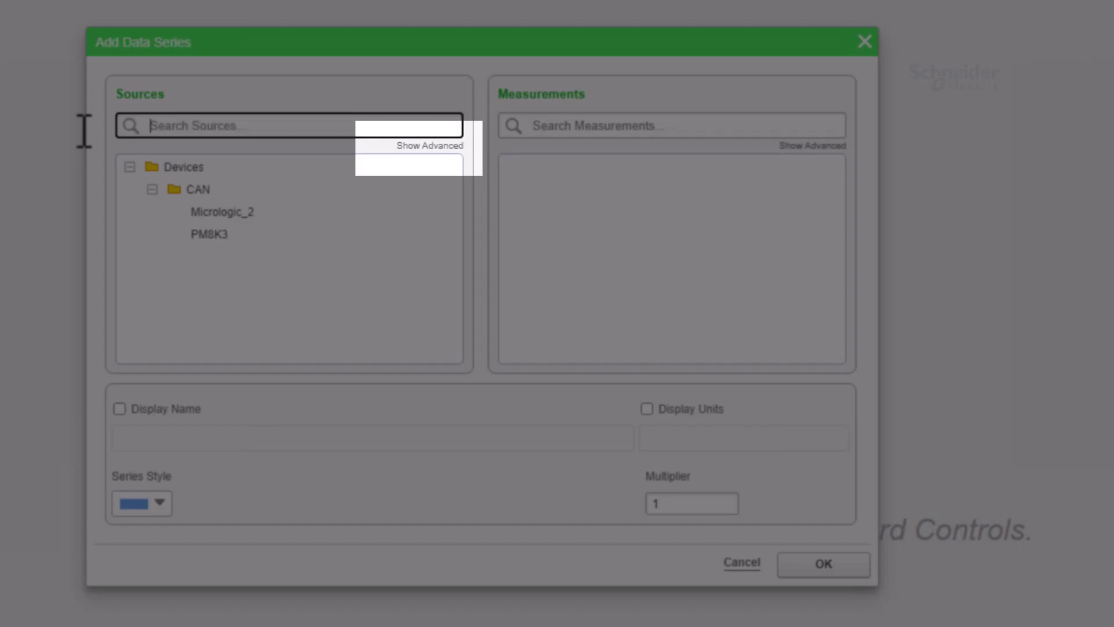
- Filter the sources to ION 9000 devices and choose ION9K4
left_click(433, 147)
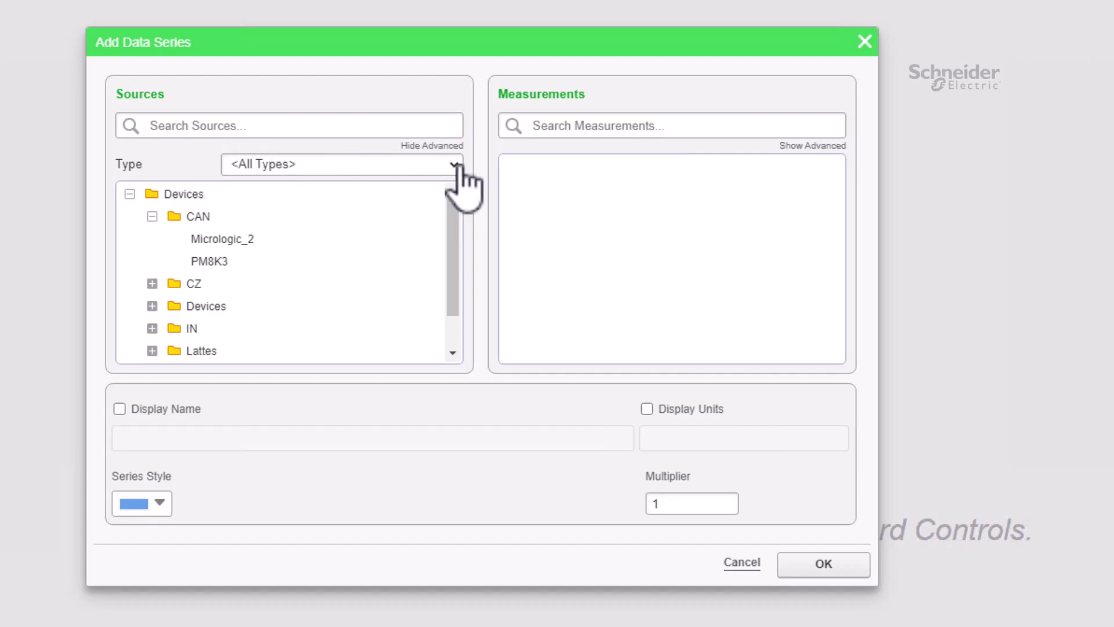
left_click(450, 166)
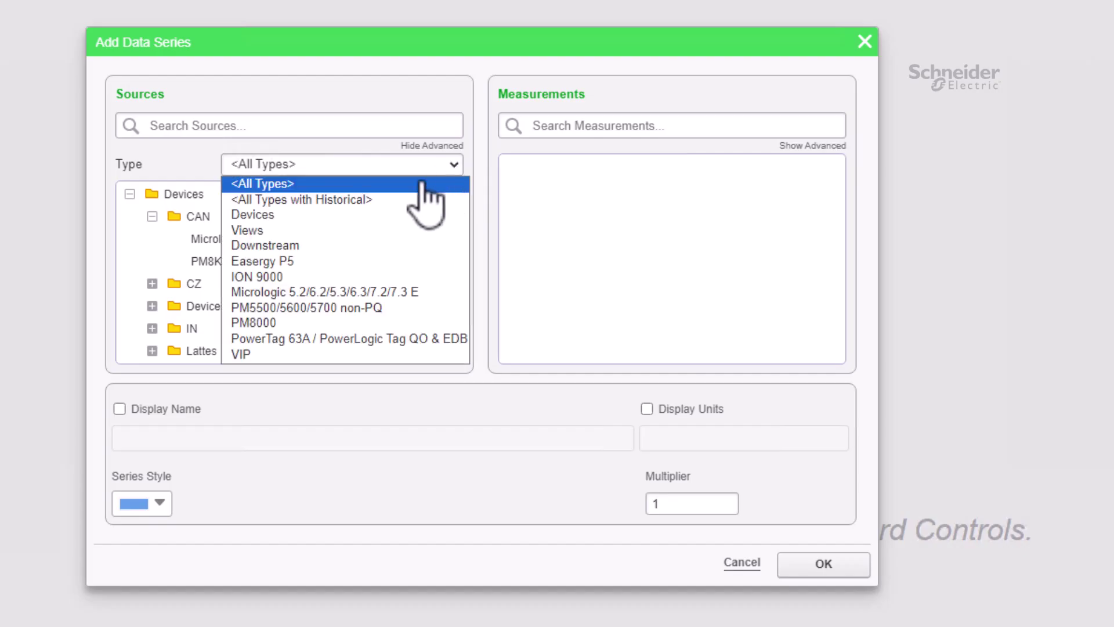
left_click(373, 276)
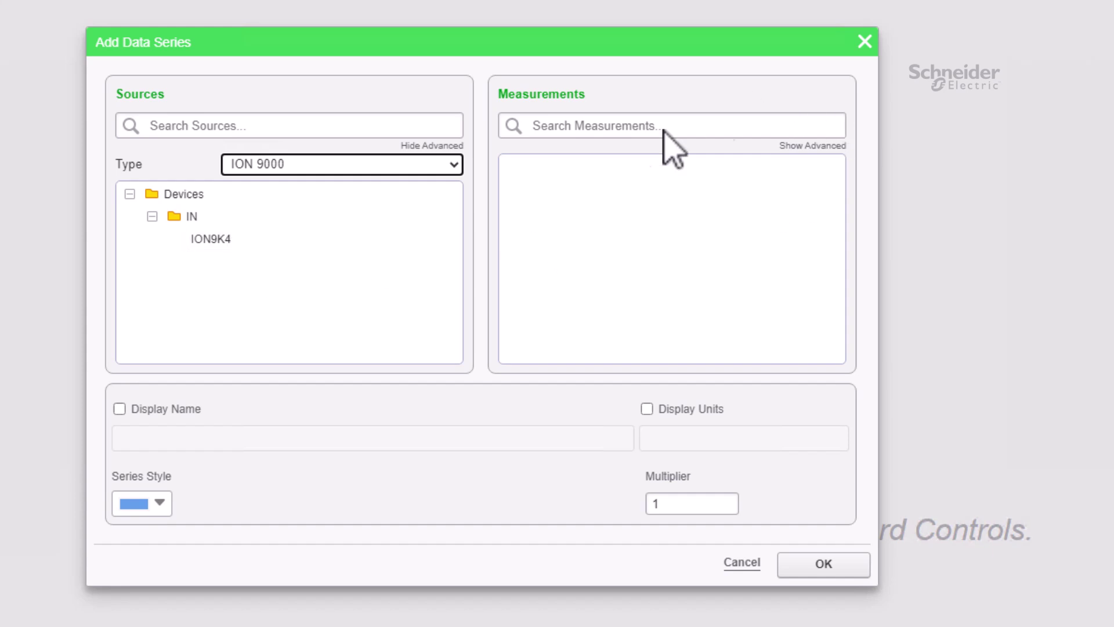
left_click(227, 255)
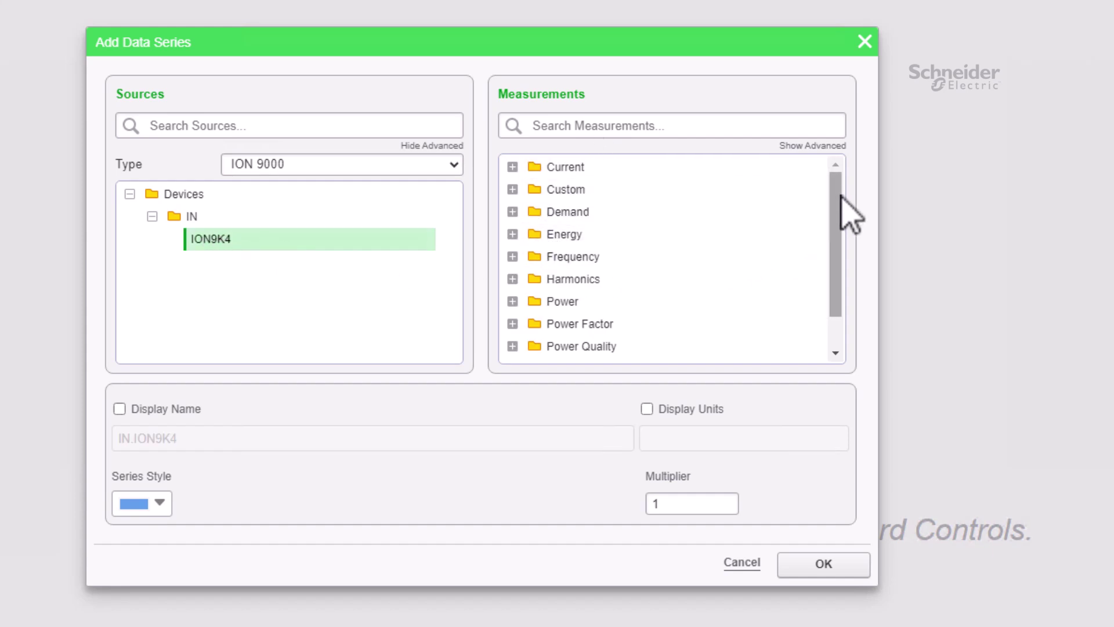
- Filter the sources to Easergy P5, then to PowerTag 63A, selecting Power_Tag1 under CZ
mouse_move(851, 212)
left_mouse_down()
mouse_move(851, 293)
mouse_move(853, 186)
left_mouse_up()
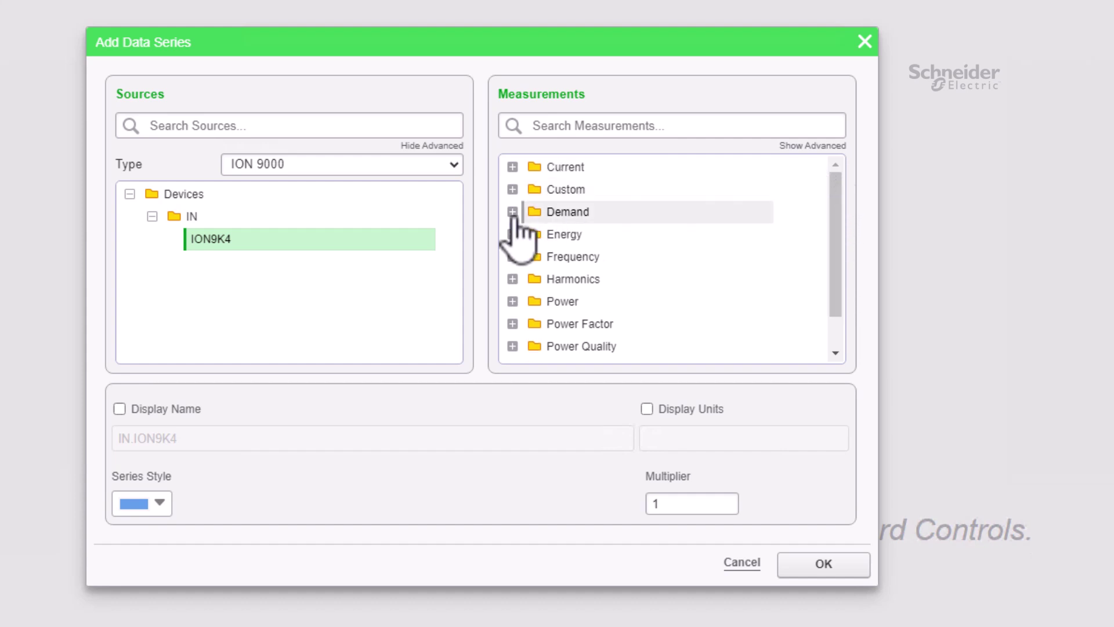
left_click(450, 166)
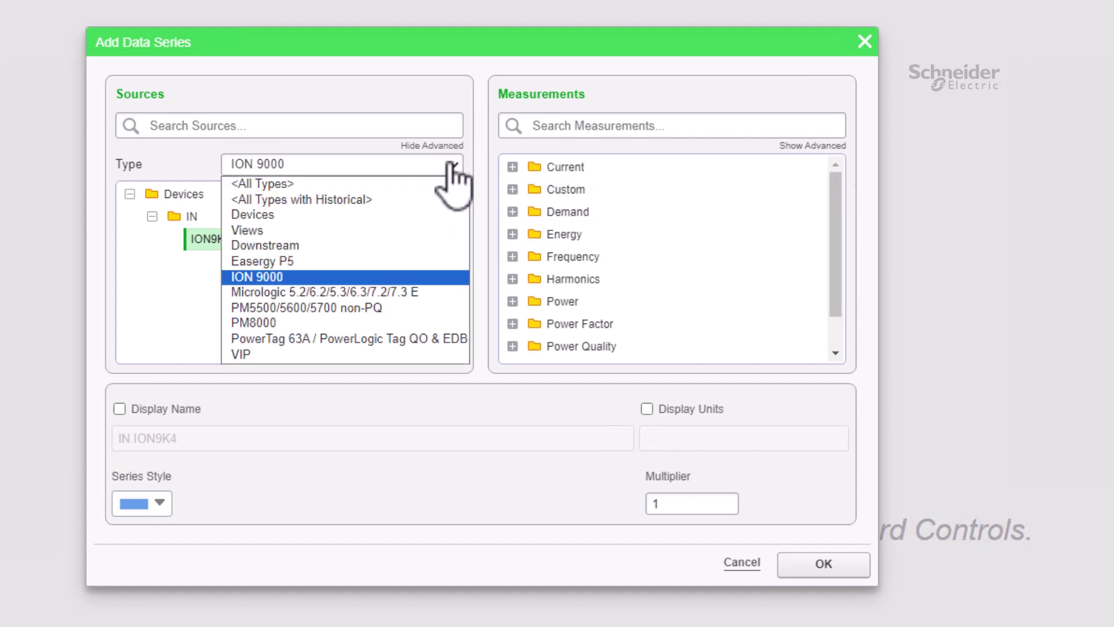
left_click(343, 261)
left_click(211, 239)
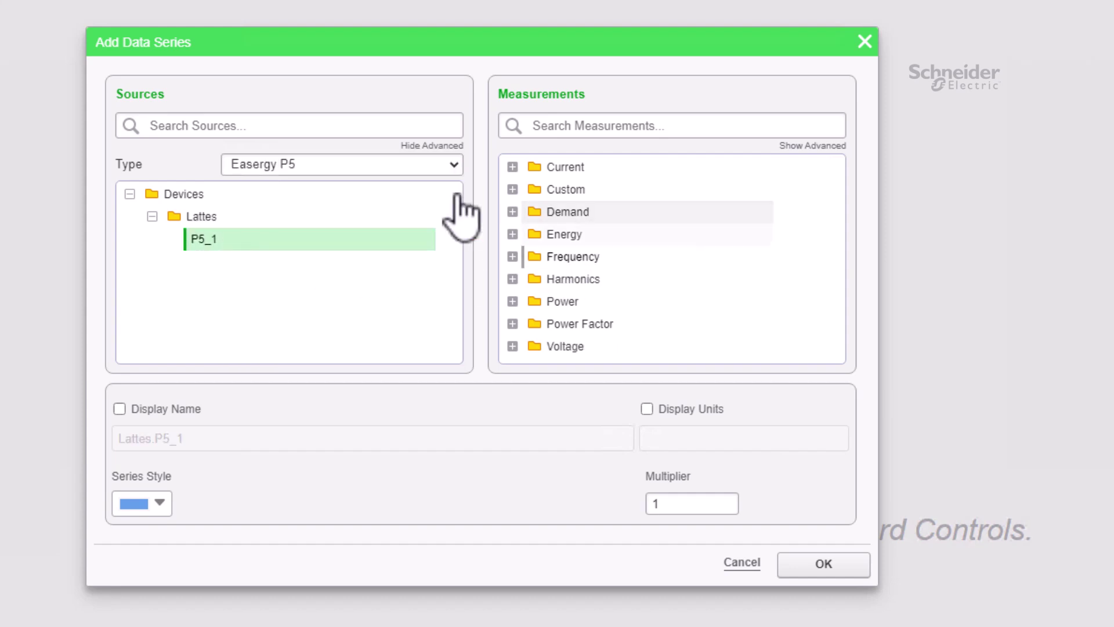
left_click(446, 165)
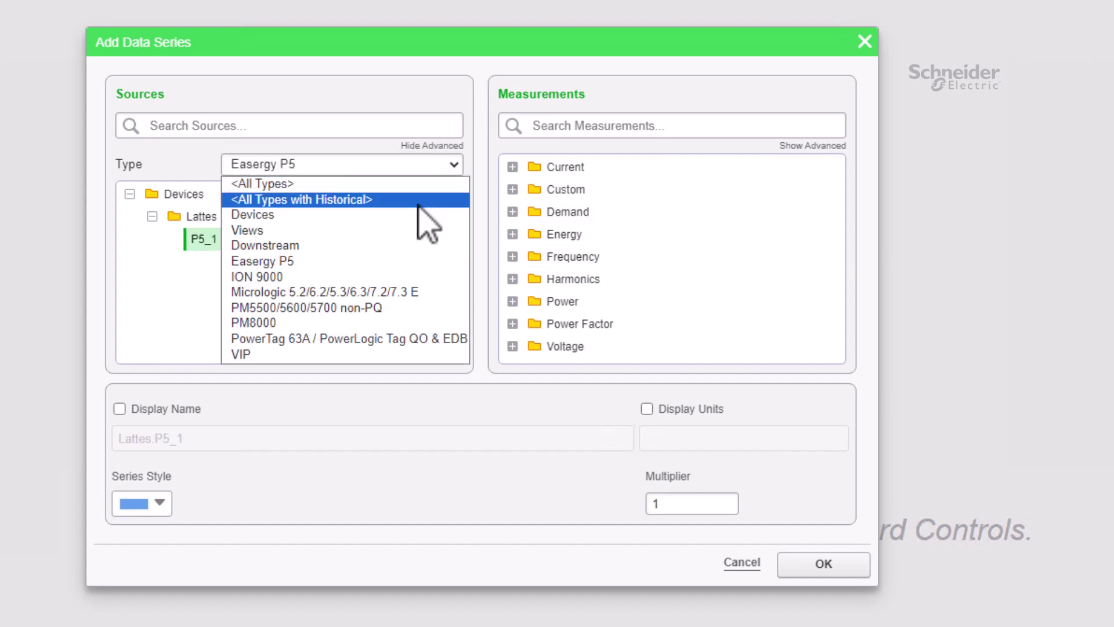
left_click(380, 339)
left_click(250, 239)
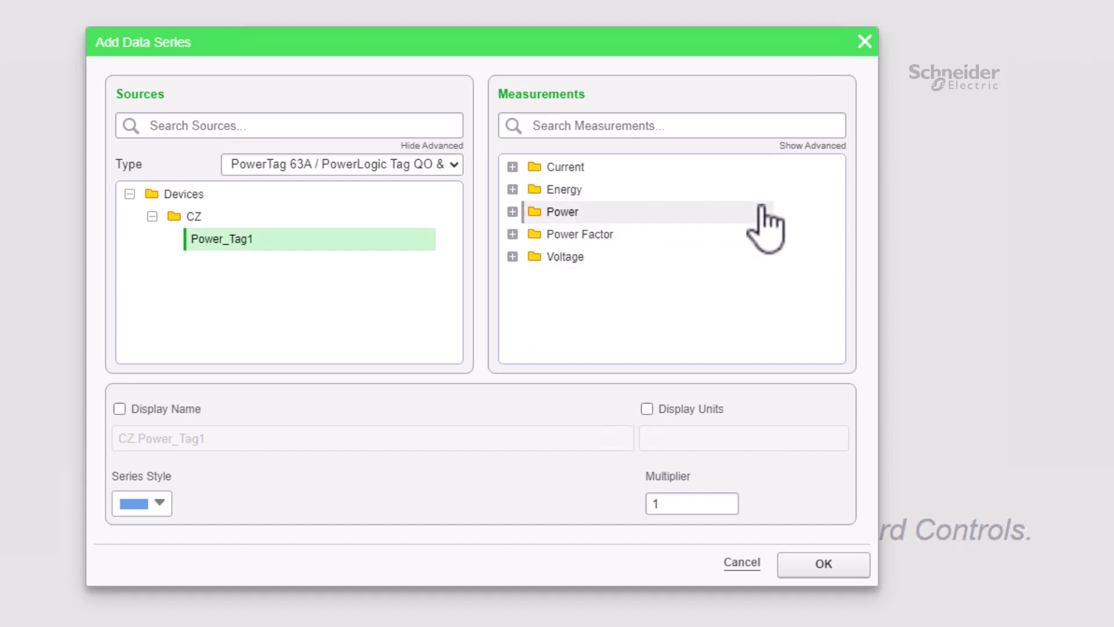
- Show the advanced measurement filters, keeping type All, and try the historical-data filter
left_click(820, 146)
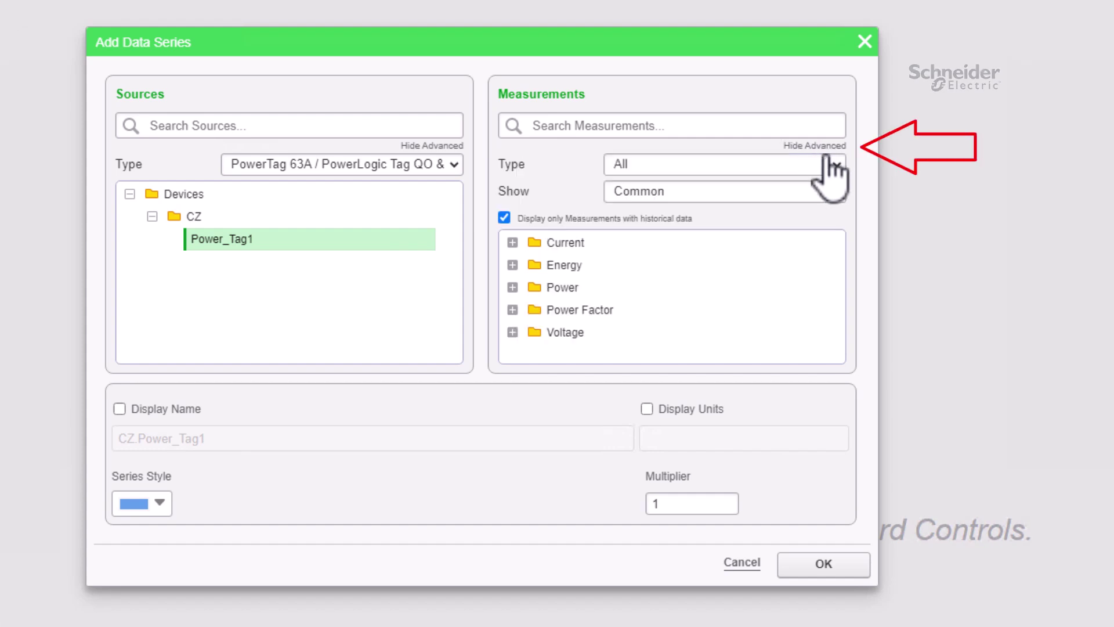
left_click(836, 166)
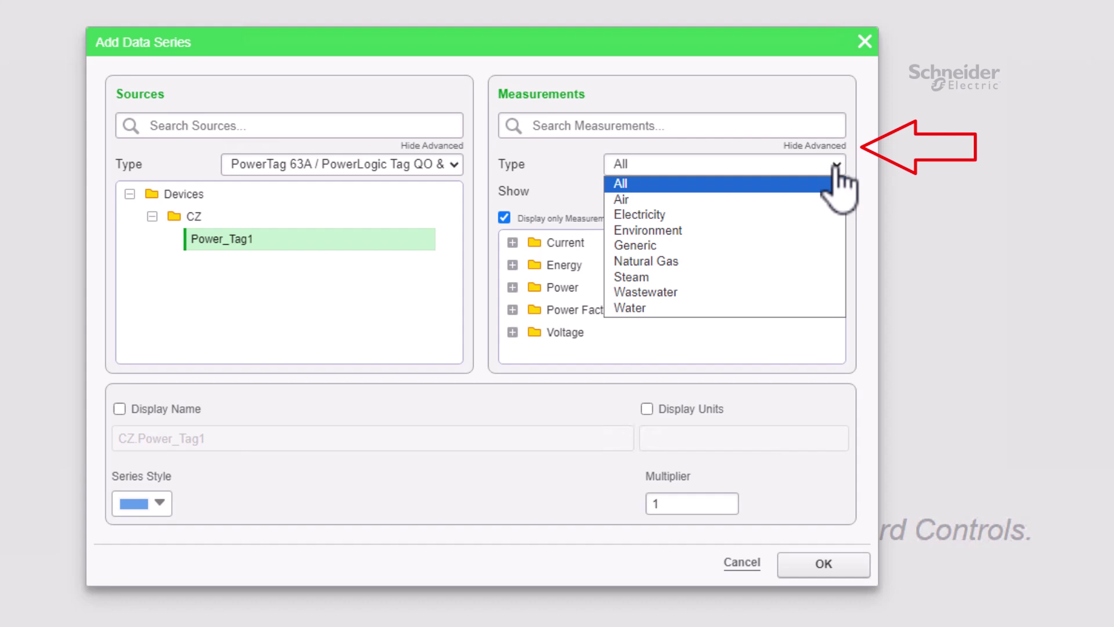
left_click(836, 166)
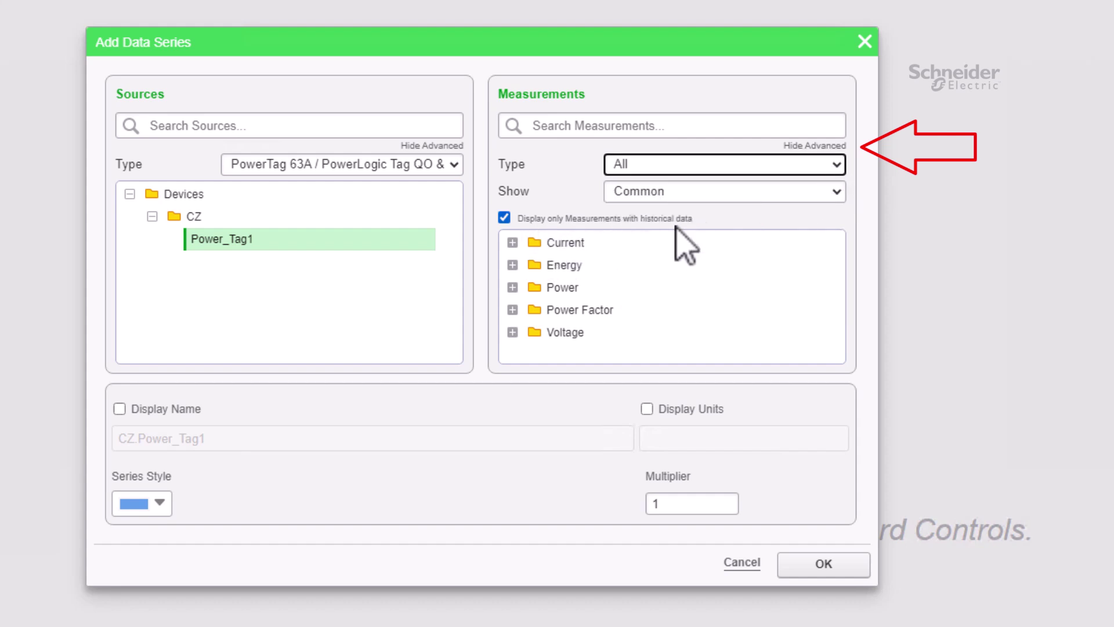
left_click(504, 219)
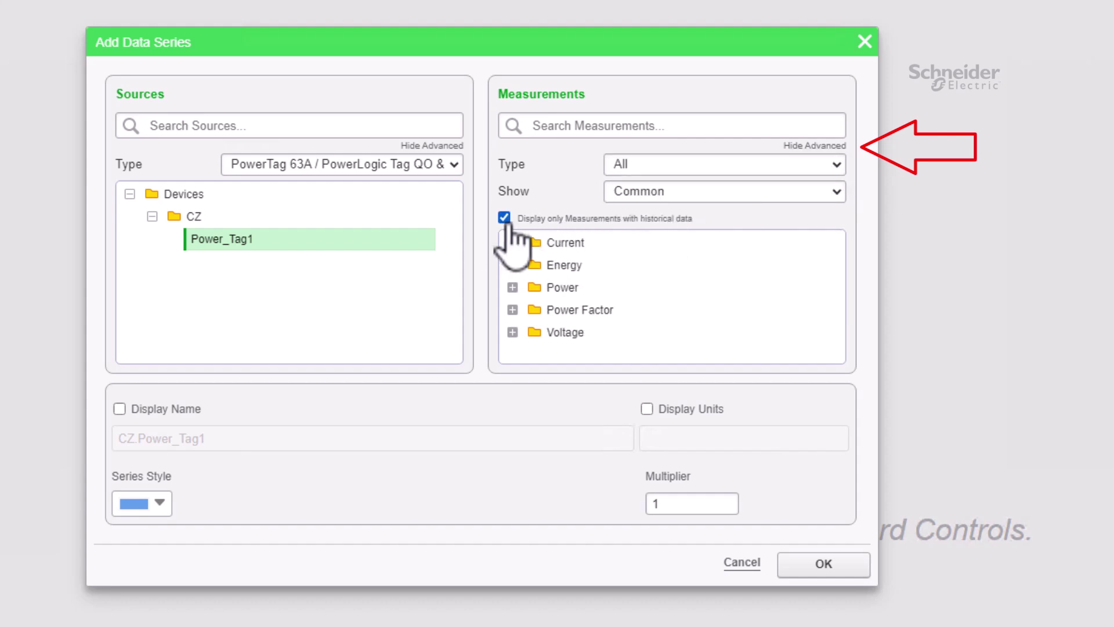
left_click(505, 218)
left_click(504, 218)
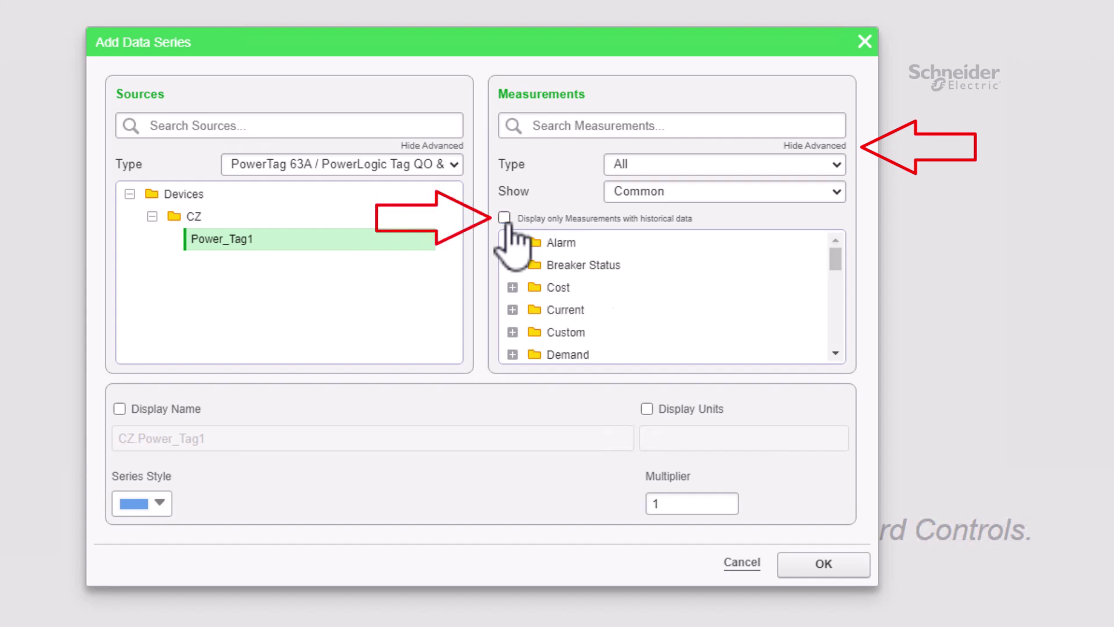
left_click(504, 218)
- Limit measurements to historical data and enable the custom display name CZ.Power_Tag1
left_click_drag(835, 256, 843, 321)
left_click_drag(841, 320, 856, 235)
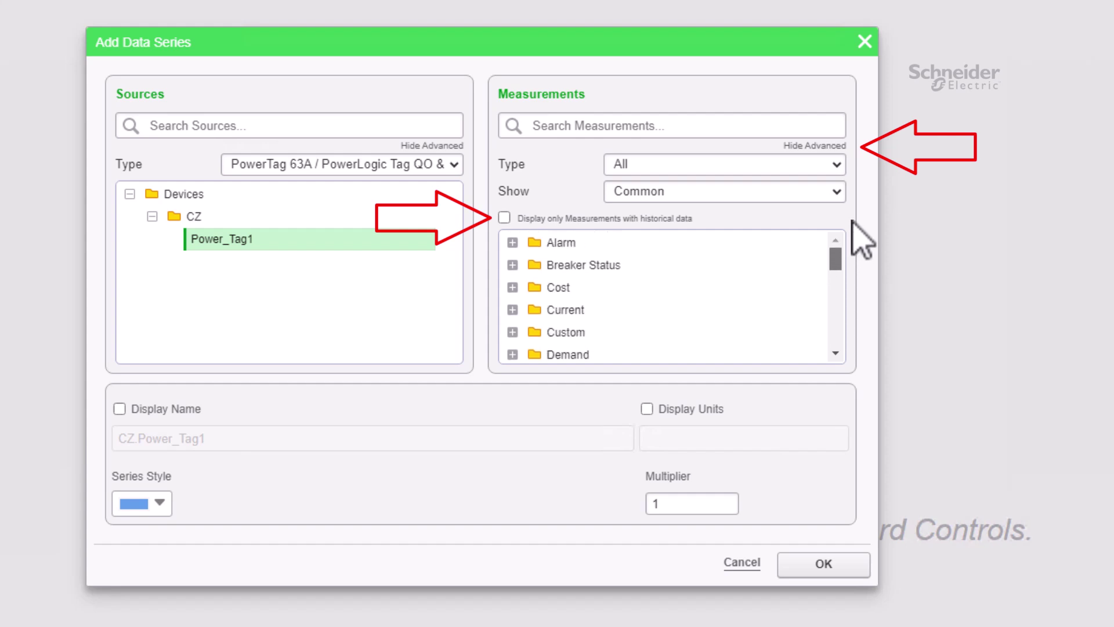
left_click(504, 218)
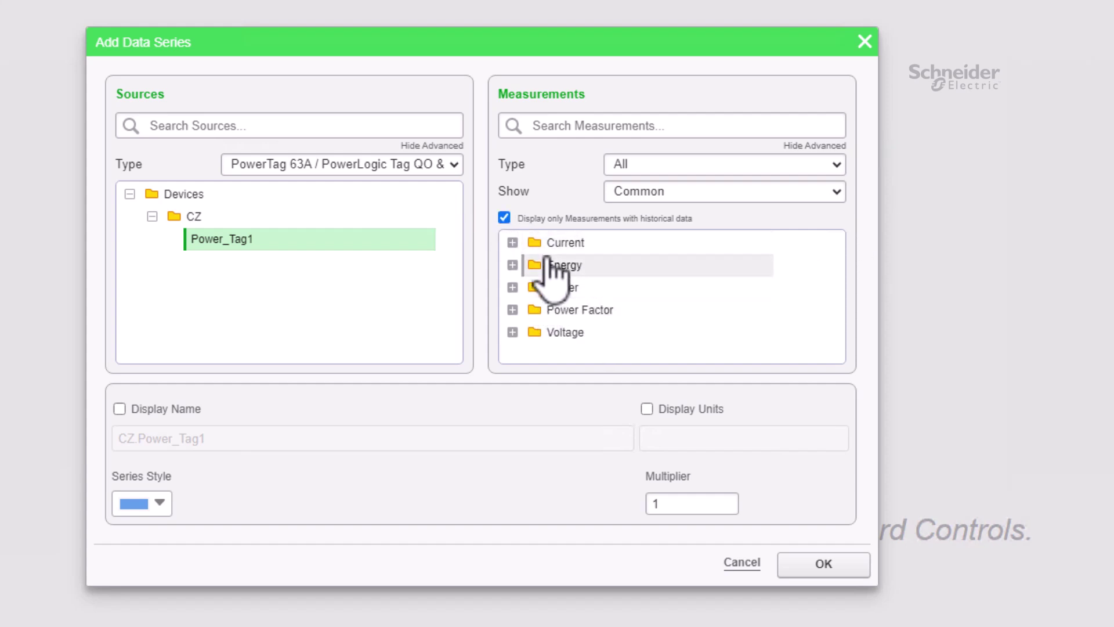
left_click(840, 168)
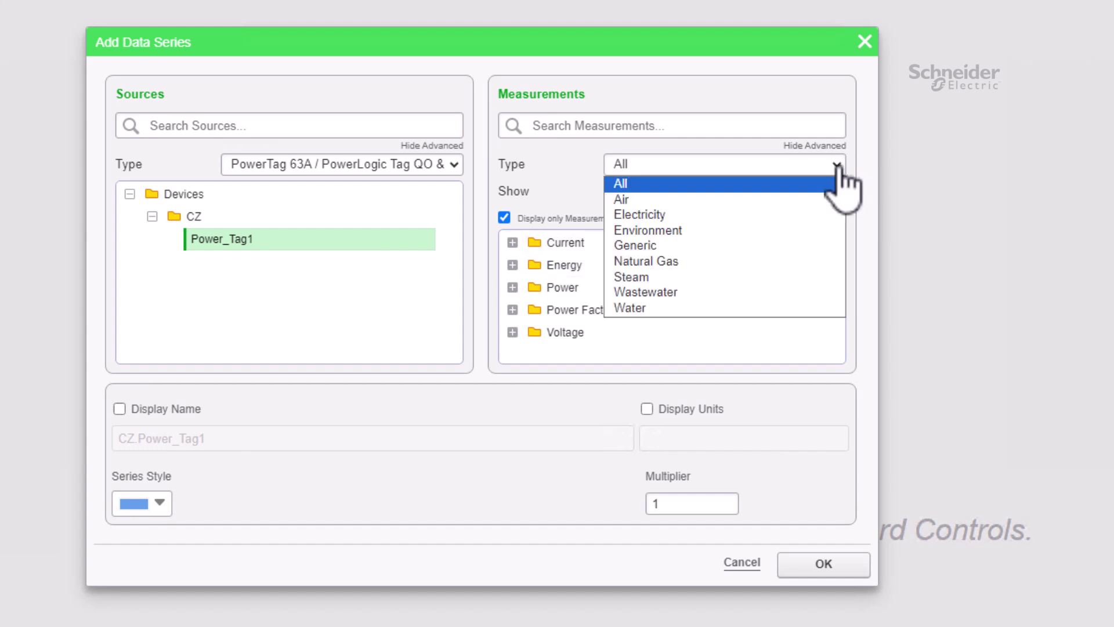
left_click(840, 168)
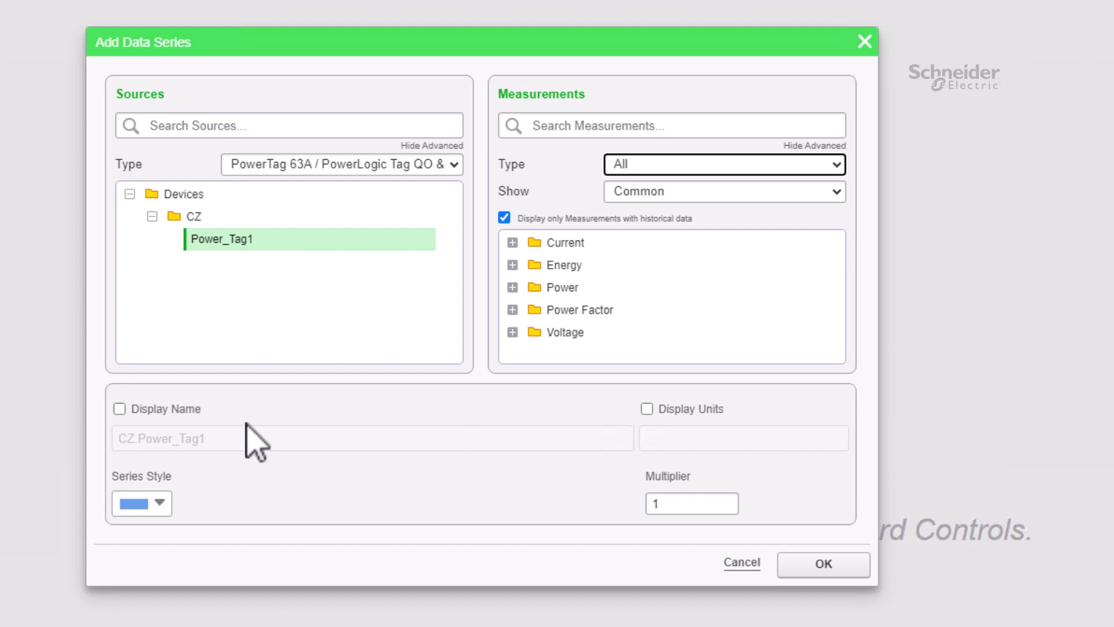
left_click(185, 414)
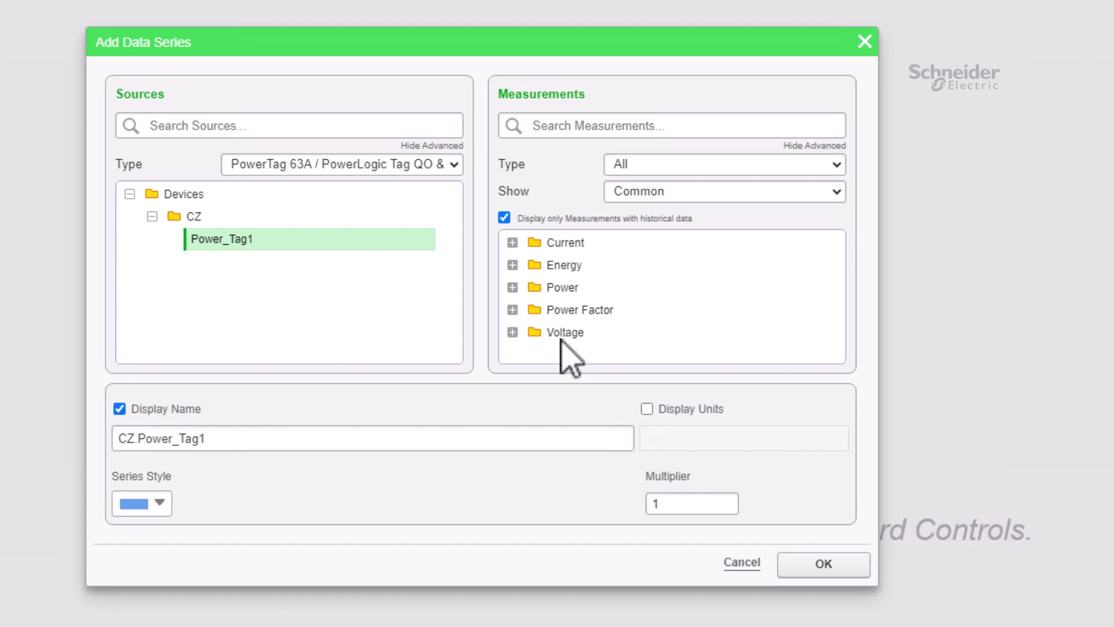
- Select Energy > Real Energy Into the Load (kWh), showing display name and kWh units
left_click(513, 265)
left_click(562, 288)
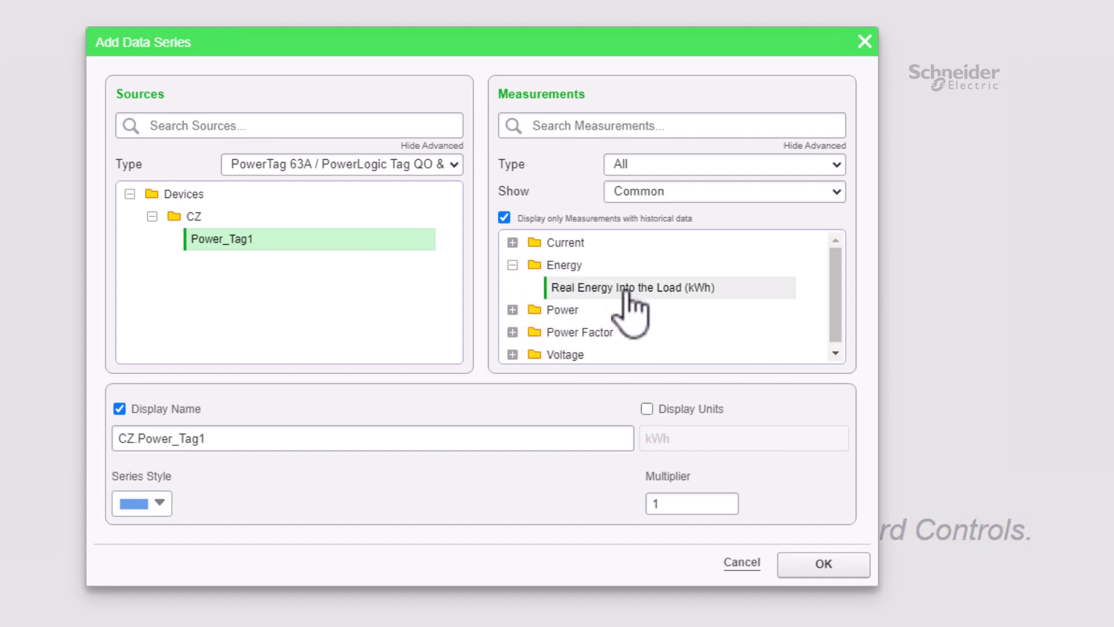
left_click(168, 409)
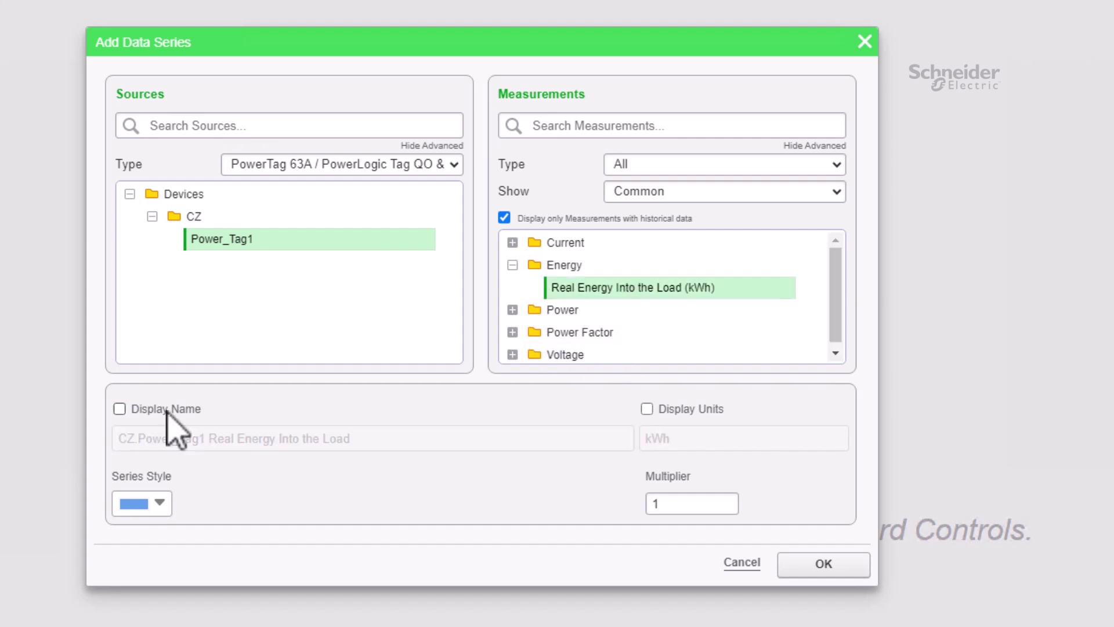
left_click(661, 410)
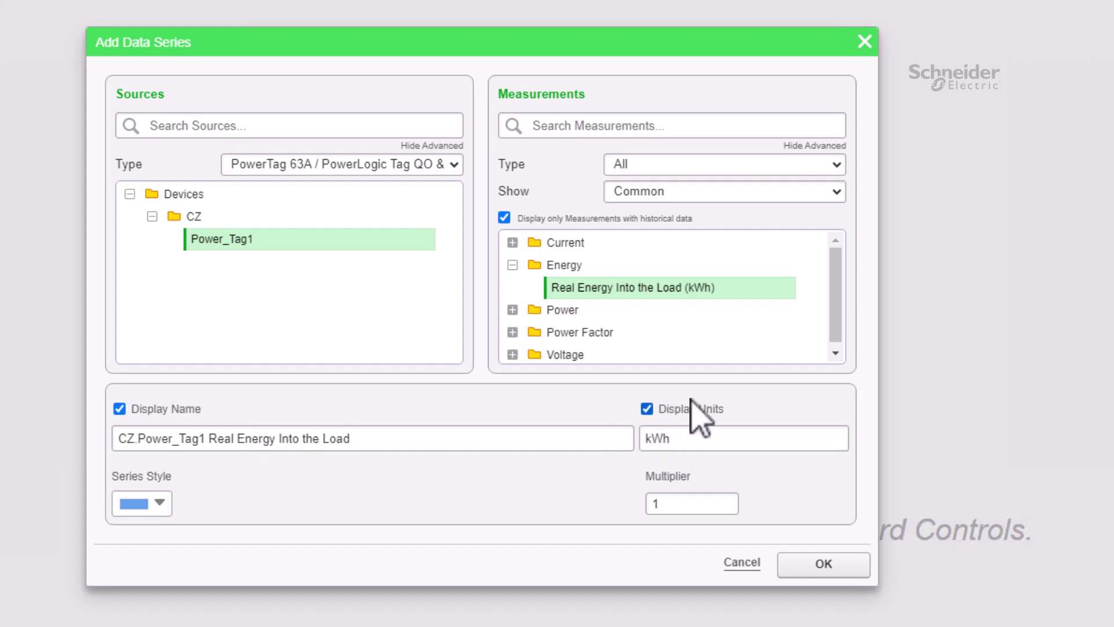
- Keep the blue series colour and confirm to add the data series
left_click(160, 503)
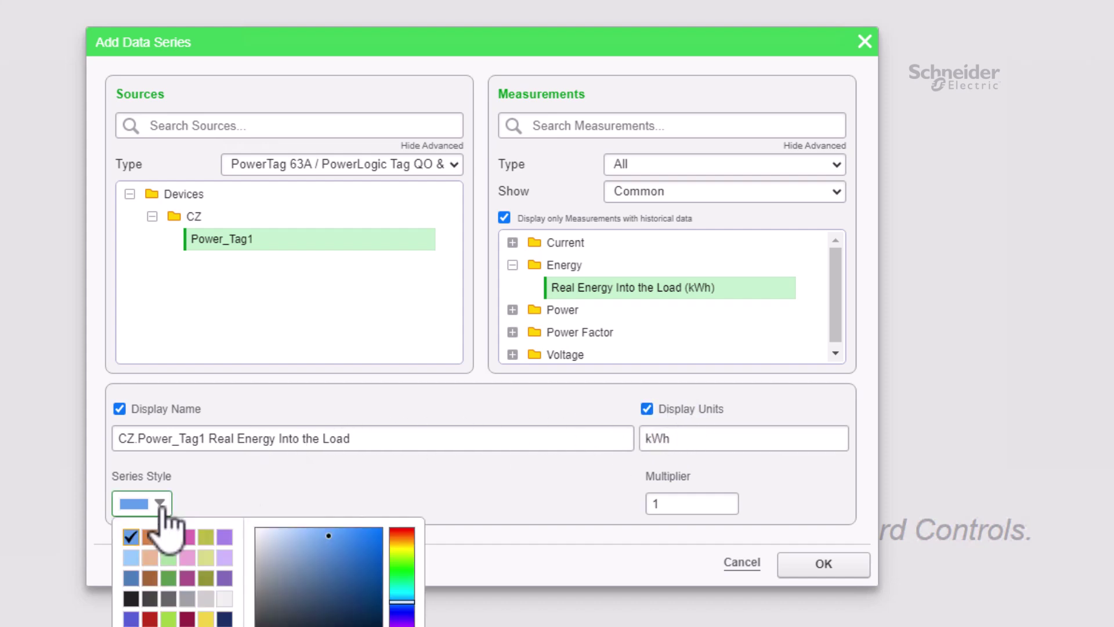
left_click(160, 503)
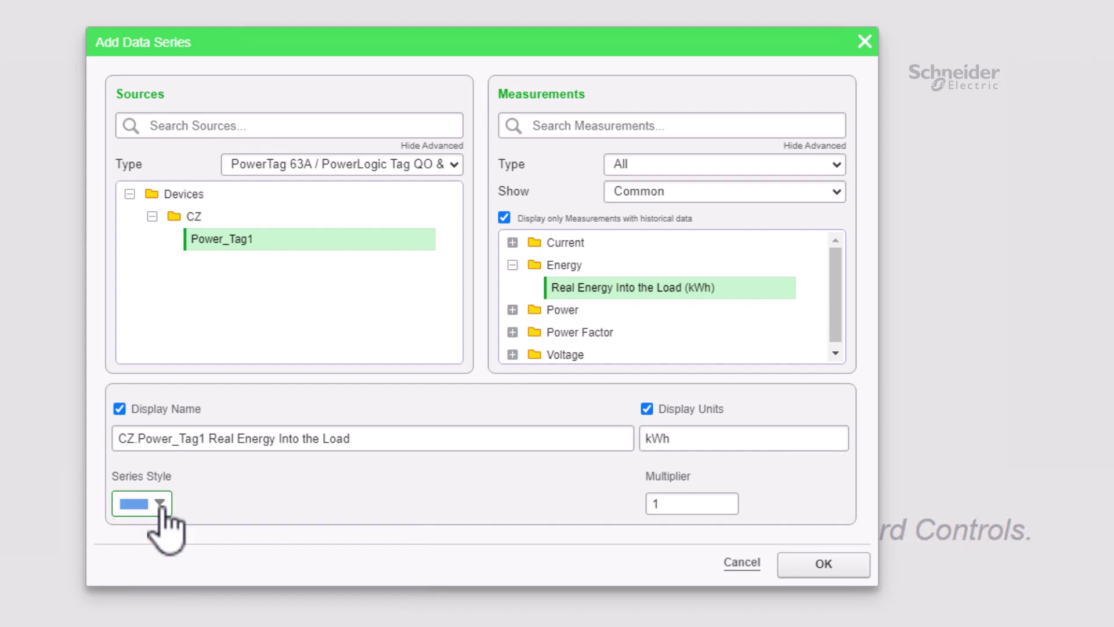
key("Tab")
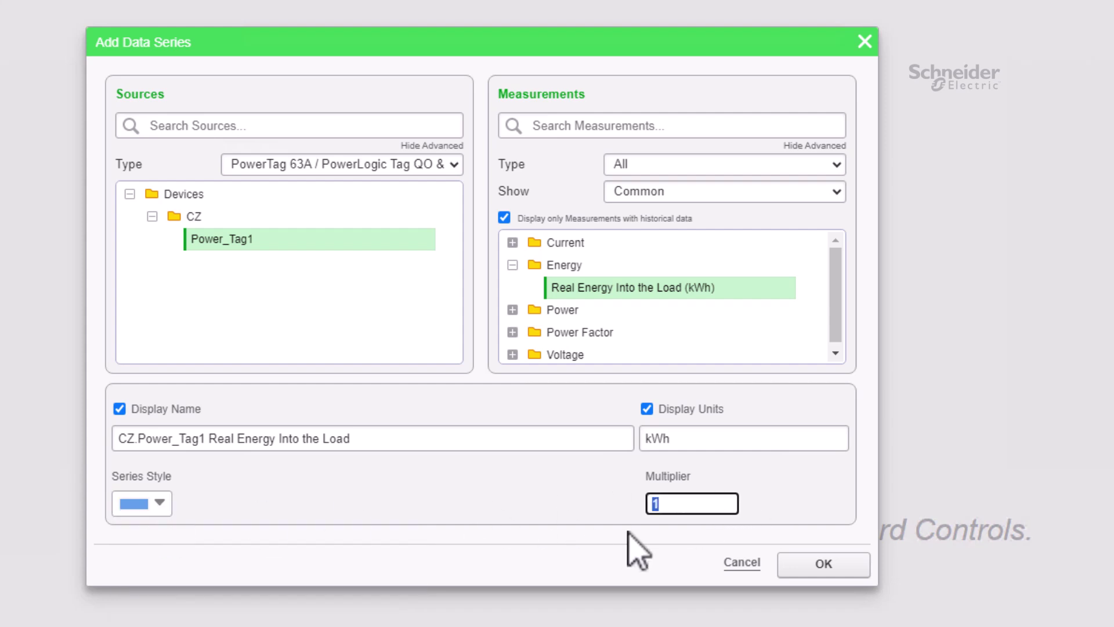
left_click(831, 568)
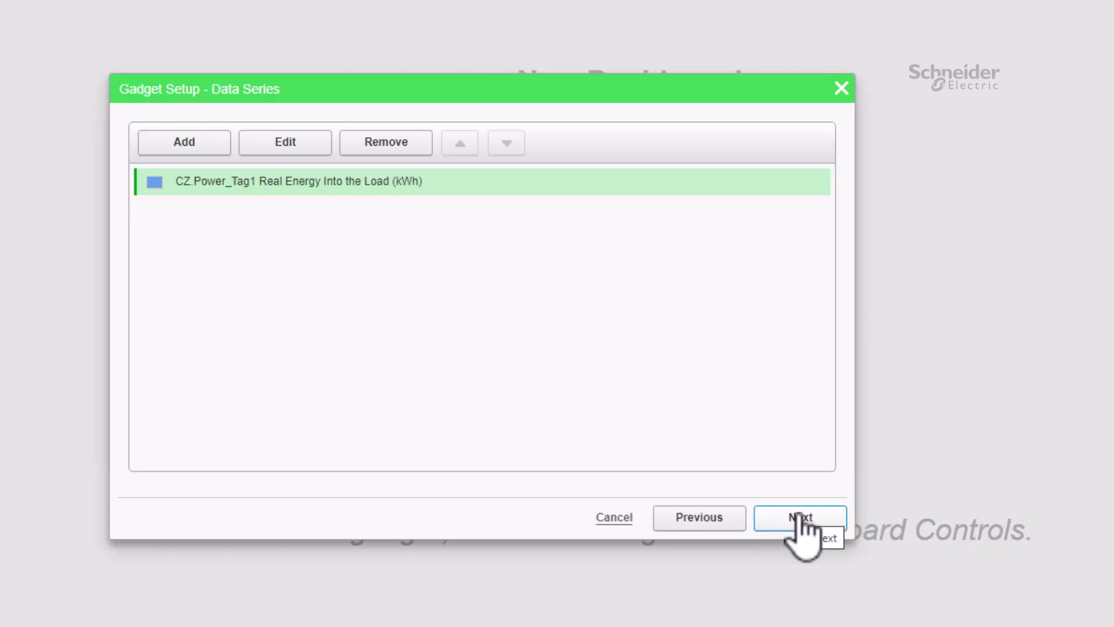
- Review the time range setting and finish placing the zone comparison gadget on the dashboard
left_click(802, 520)
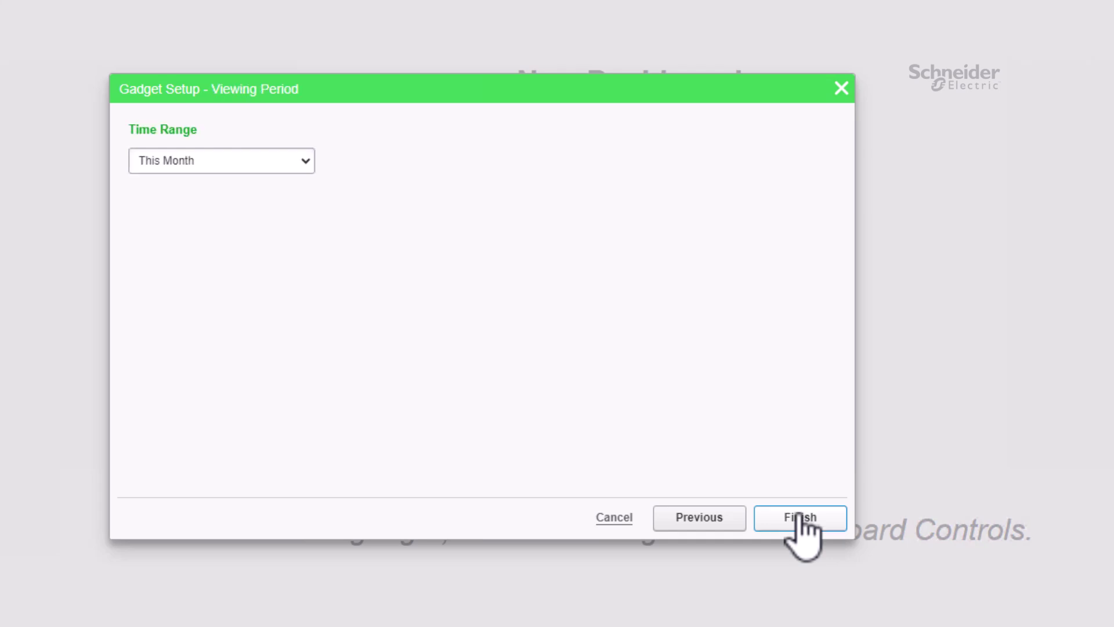
left_click(299, 164)
left_click(306, 165)
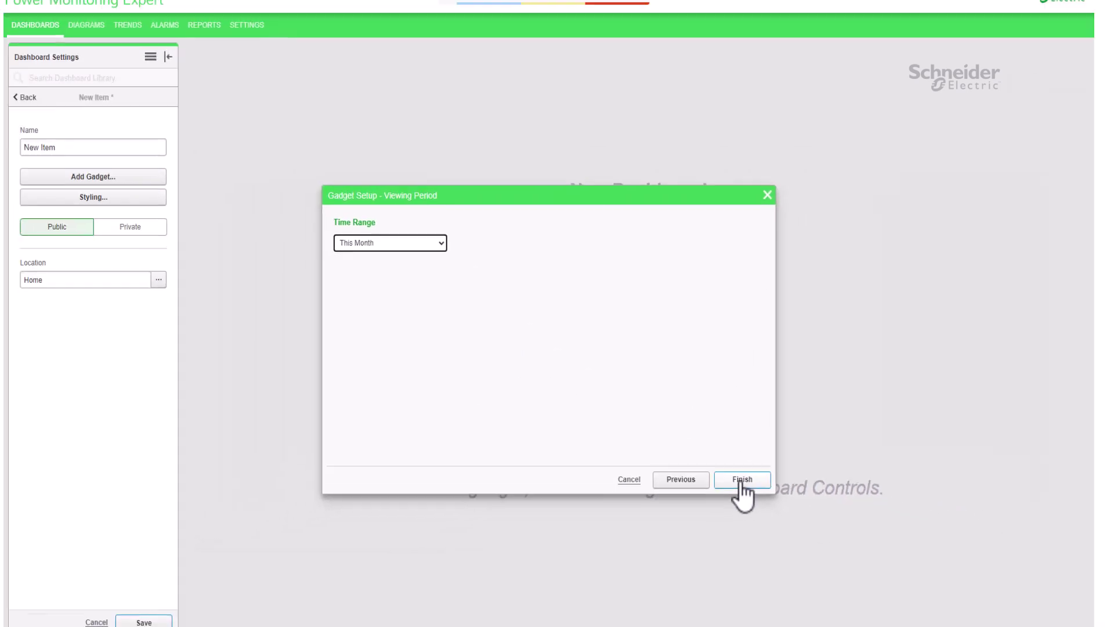
left_click(801, 517)
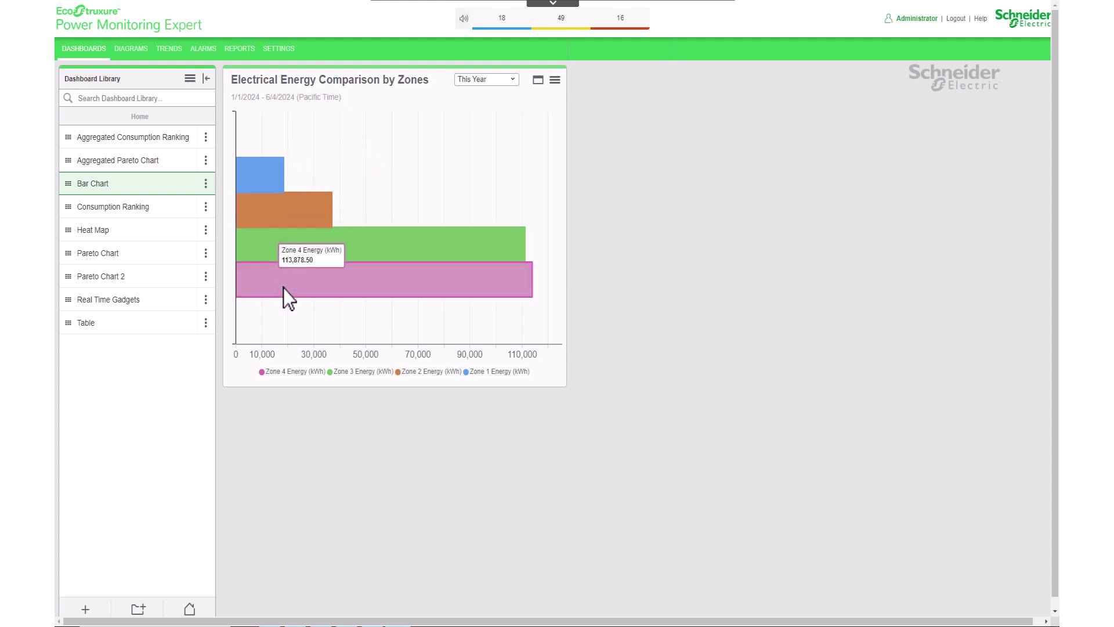
- Hide and reshow the Zone 4, 3 and 2 bars via the legend, restoring all four
left_click(277, 374)
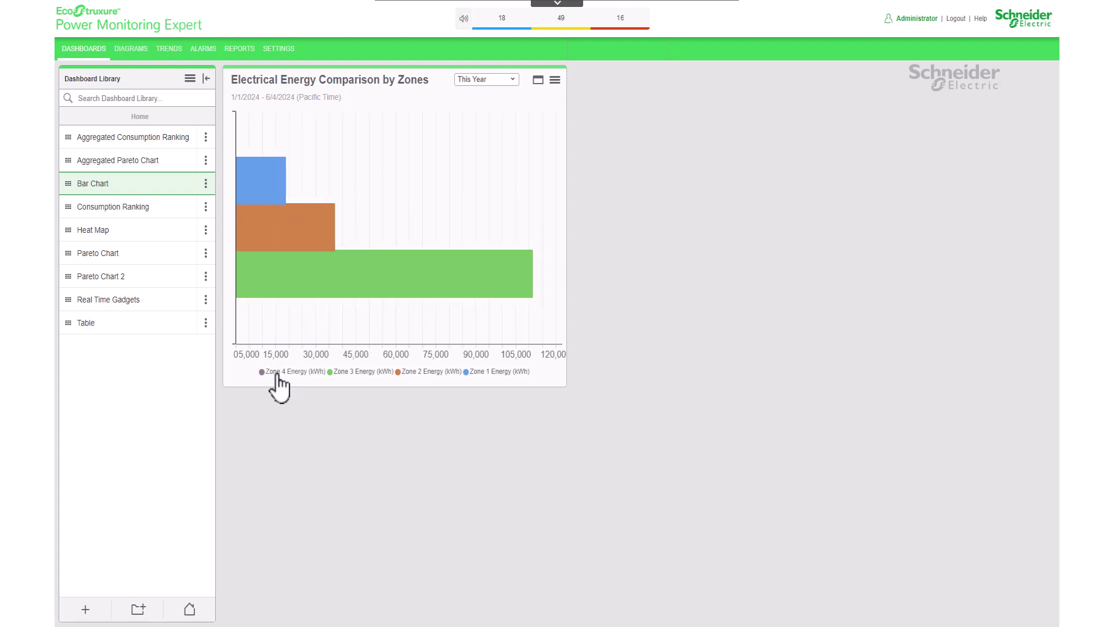
left_click(278, 375)
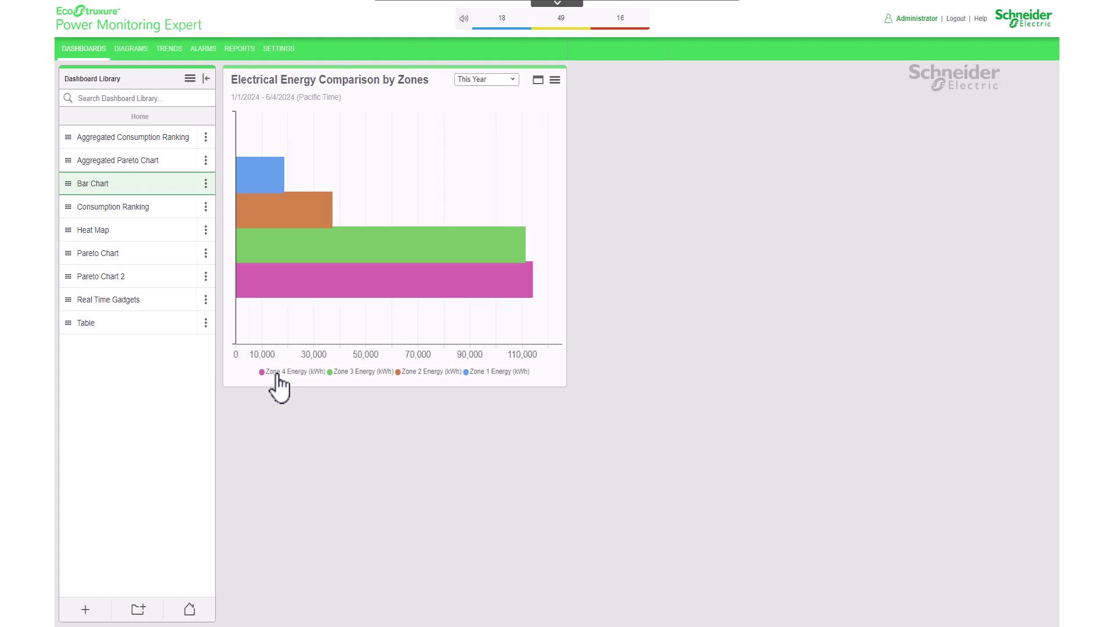
left_click(345, 374)
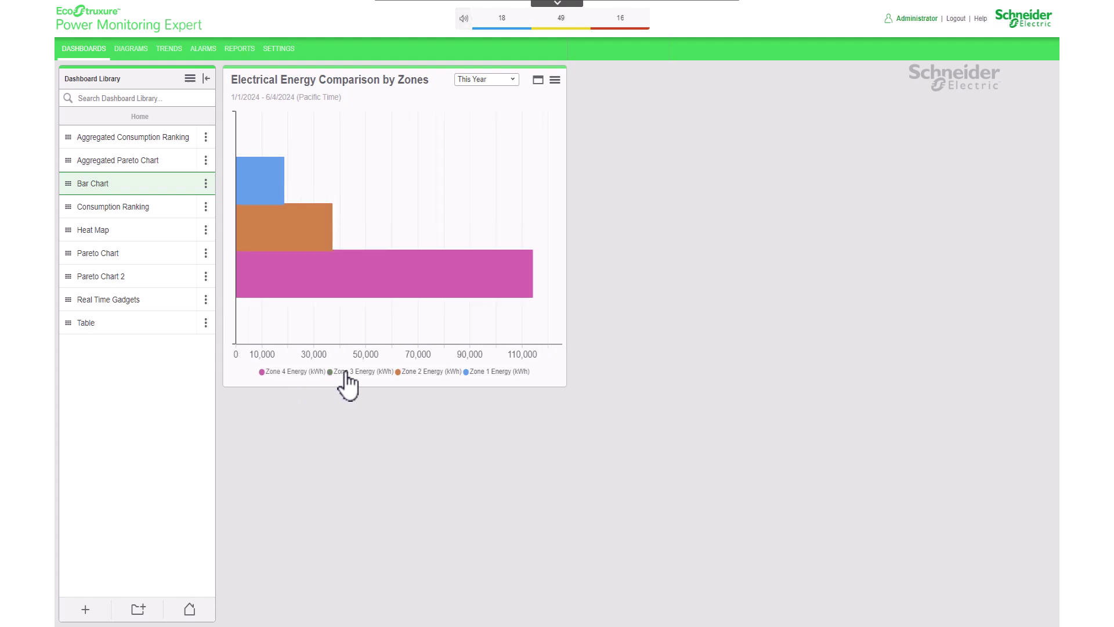
left_click(346, 373)
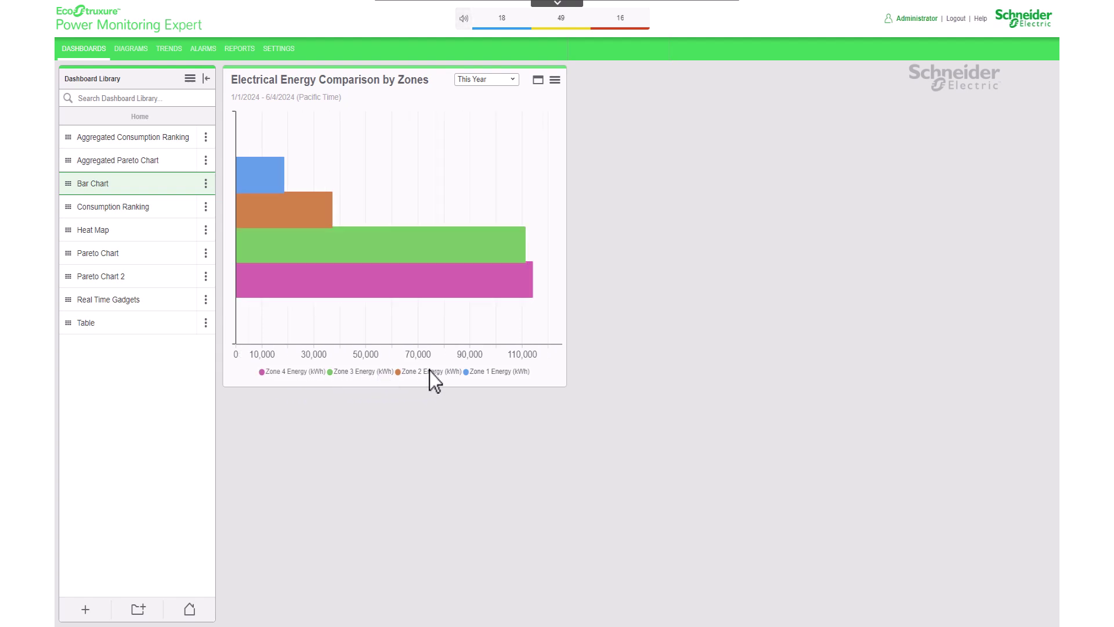
left_click(429, 372)
left_click(372, 371)
left_click(299, 372)
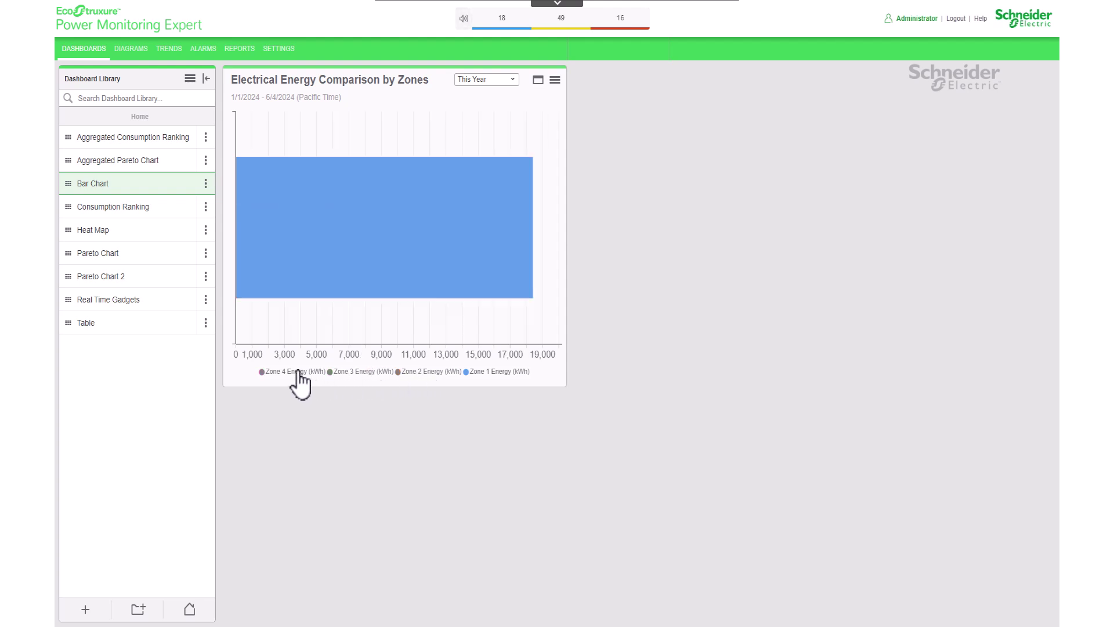
left_click(299, 372)
left_click(351, 372)
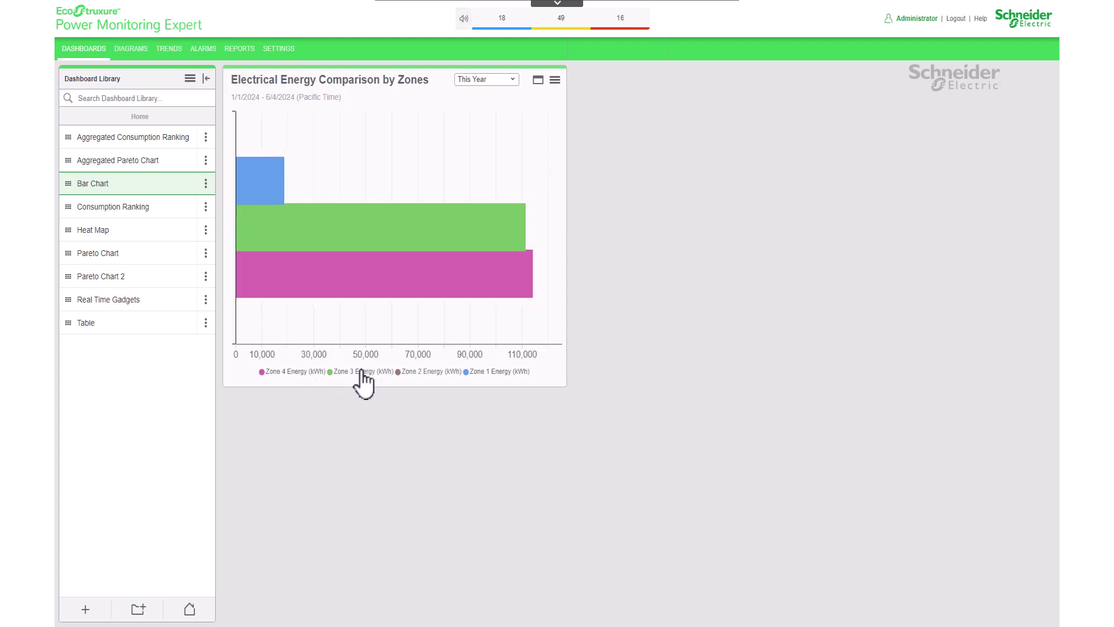
left_click(412, 372)
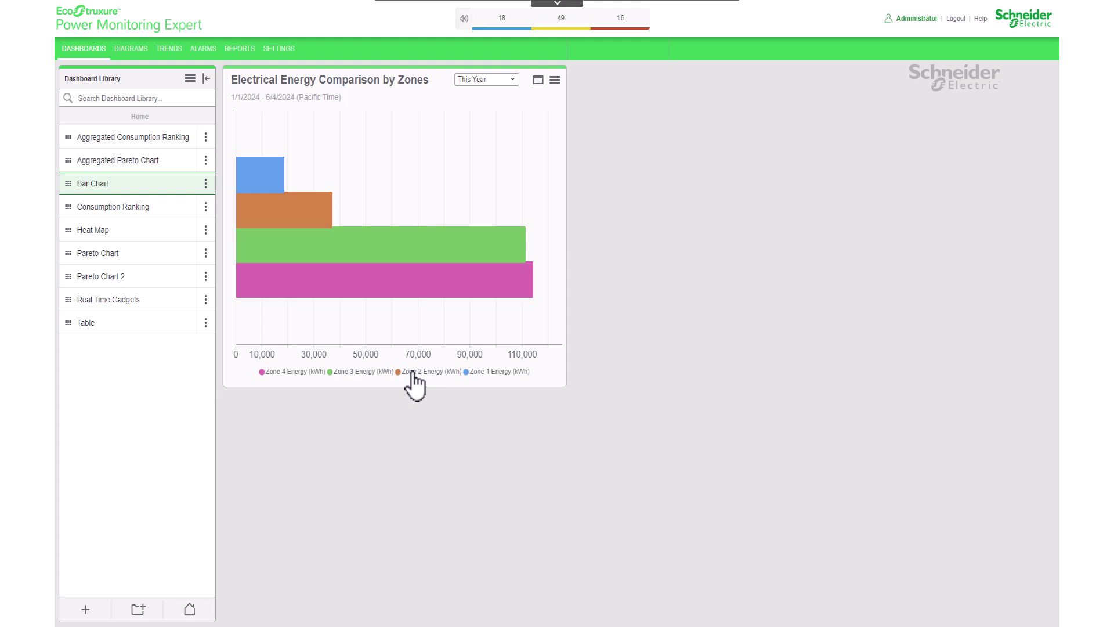
- Maximize and restore the chart, then switch its range to This Month and back to This Year
left_click(538, 81)
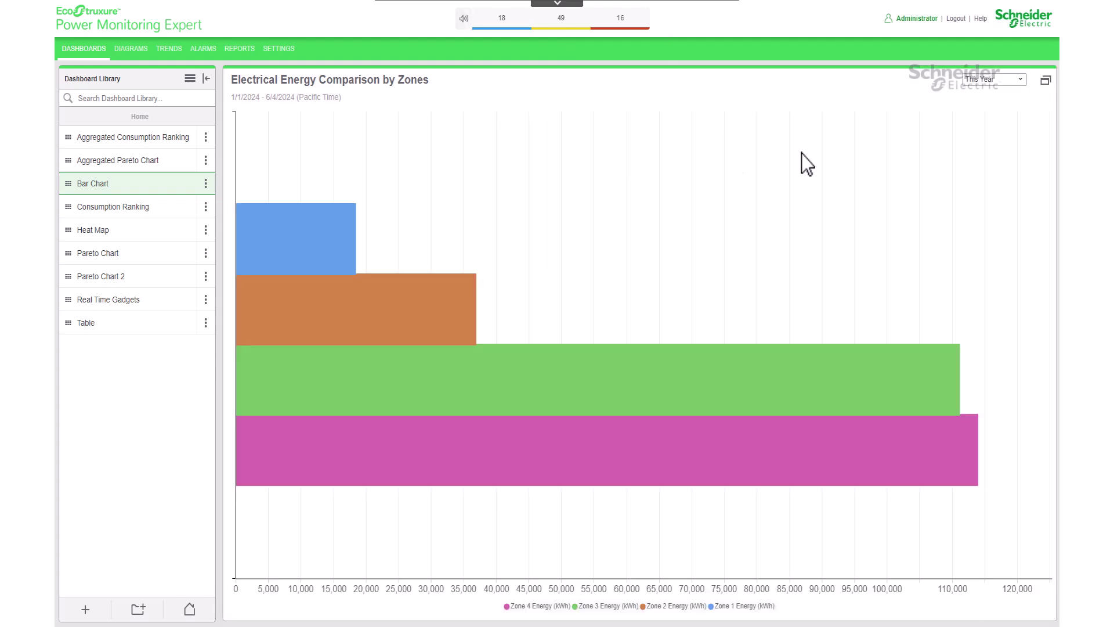
left_click(1046, 81)
left_click(514, 82)
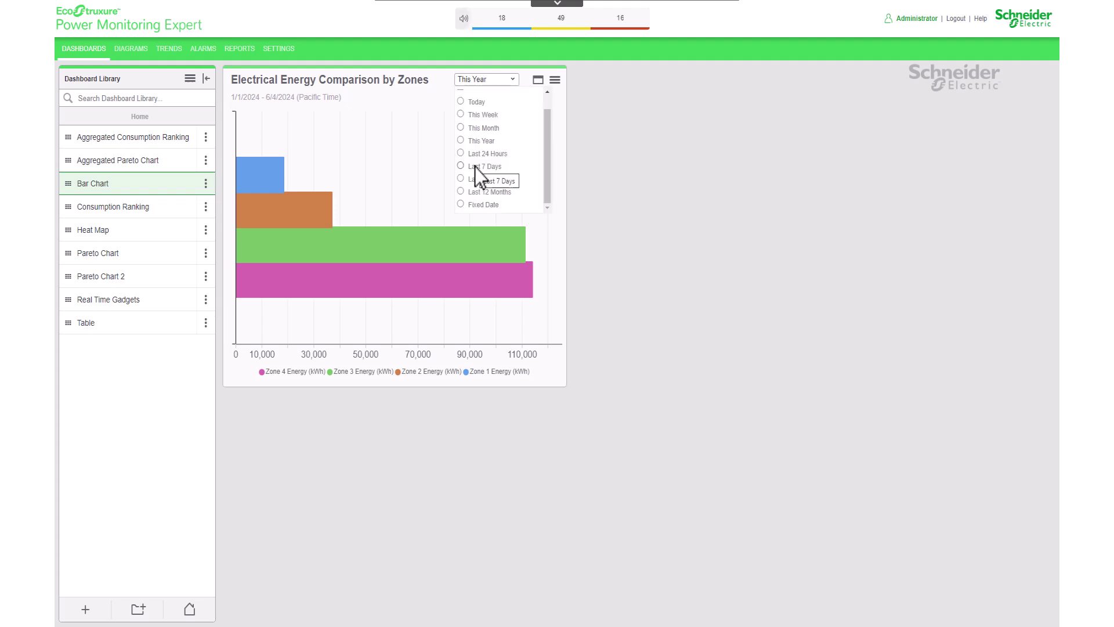
left_click(469, 128)
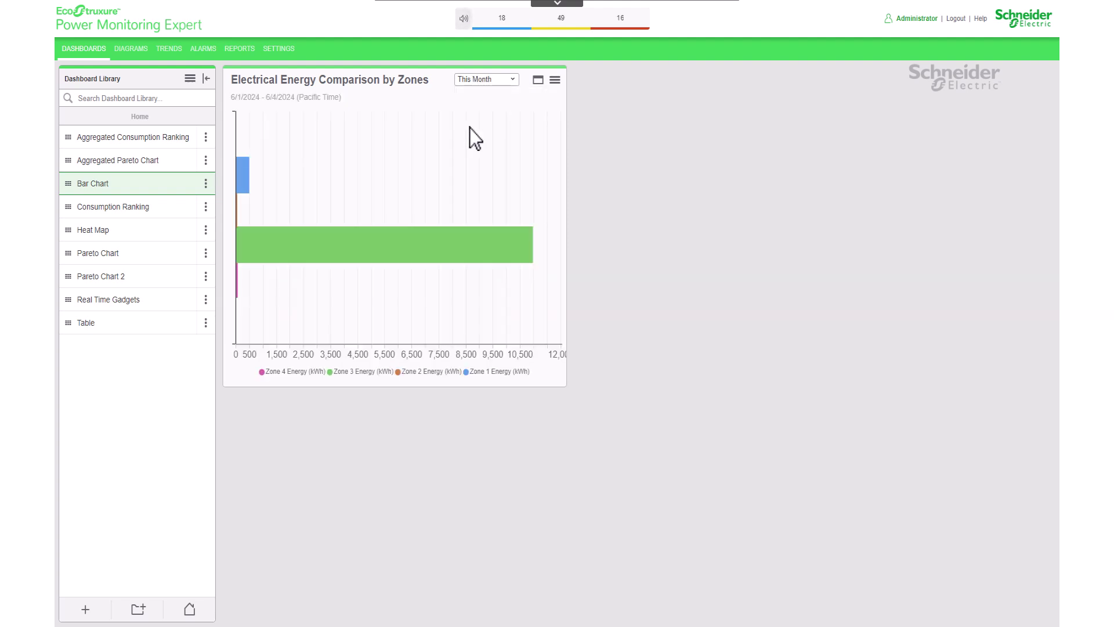
left_click(490, 81)
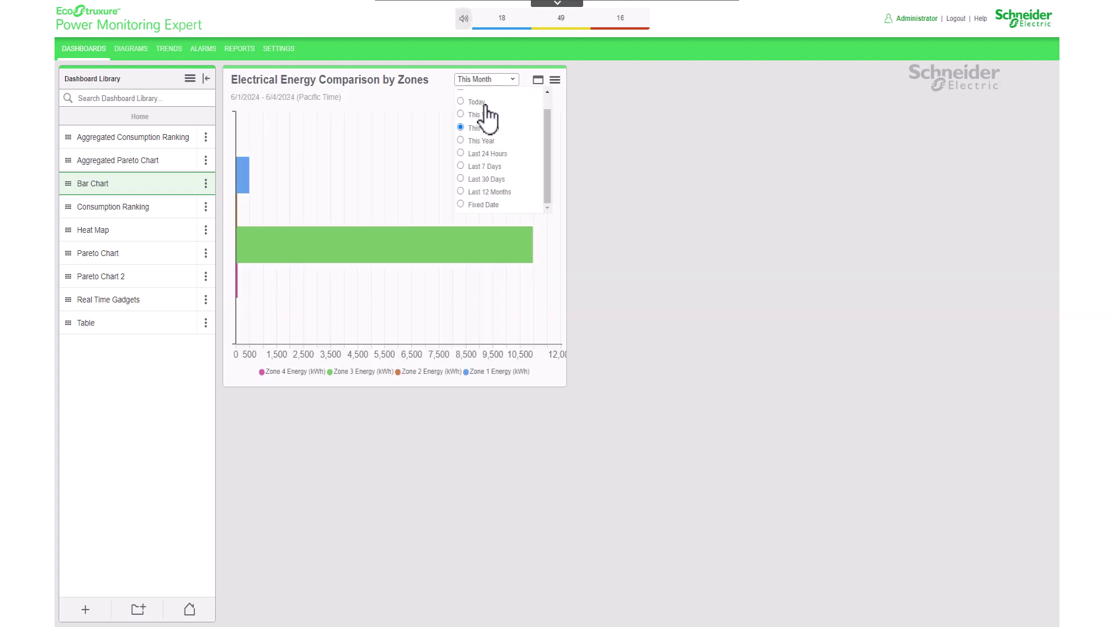
left_click(480, 98)
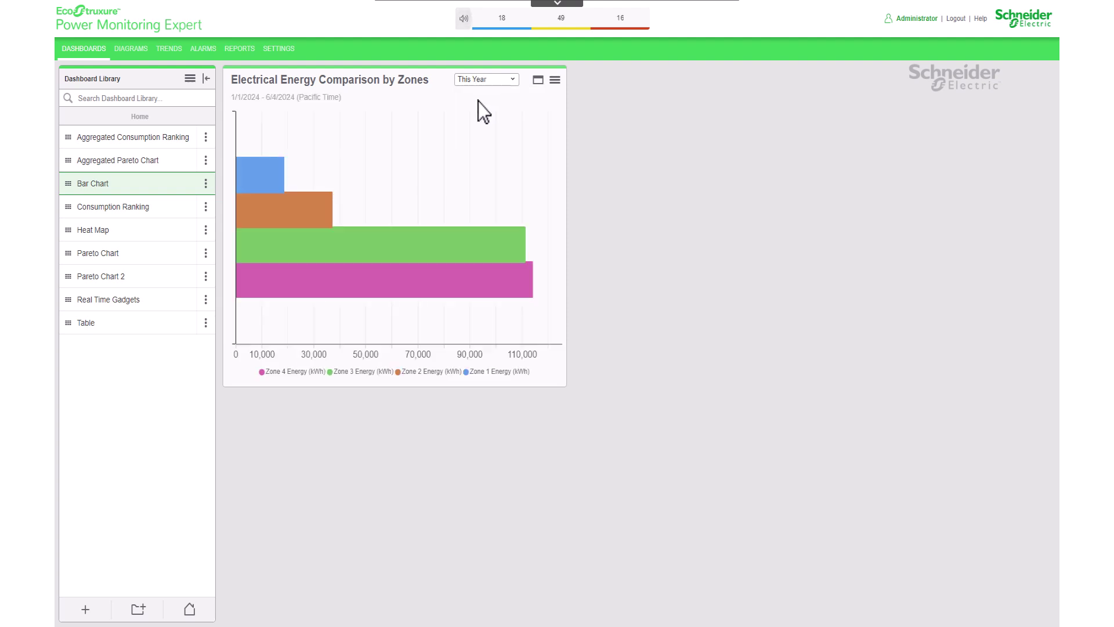
- Export the zone chart data to CSV and open the downloaded file in Excel
left_click(554, 81)
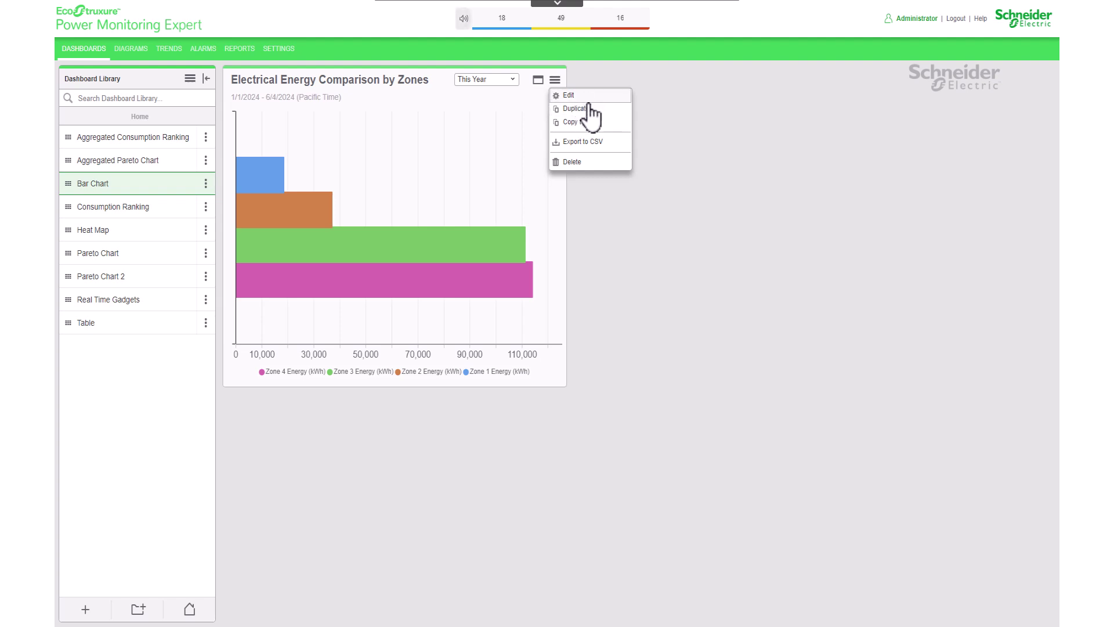
left_click(603, 150)
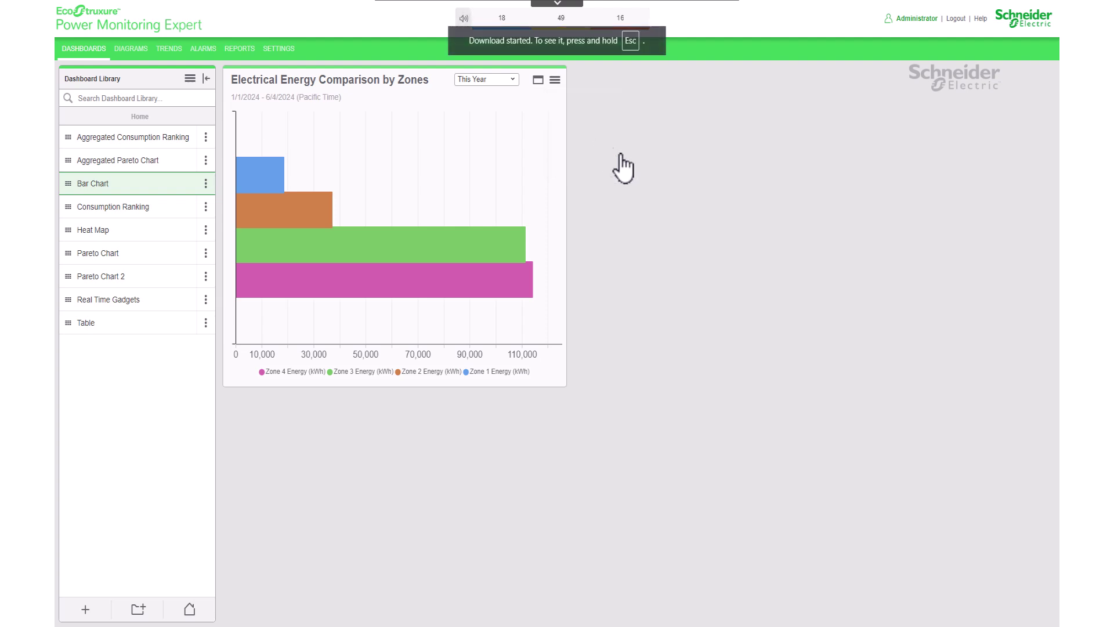
key("Escape")
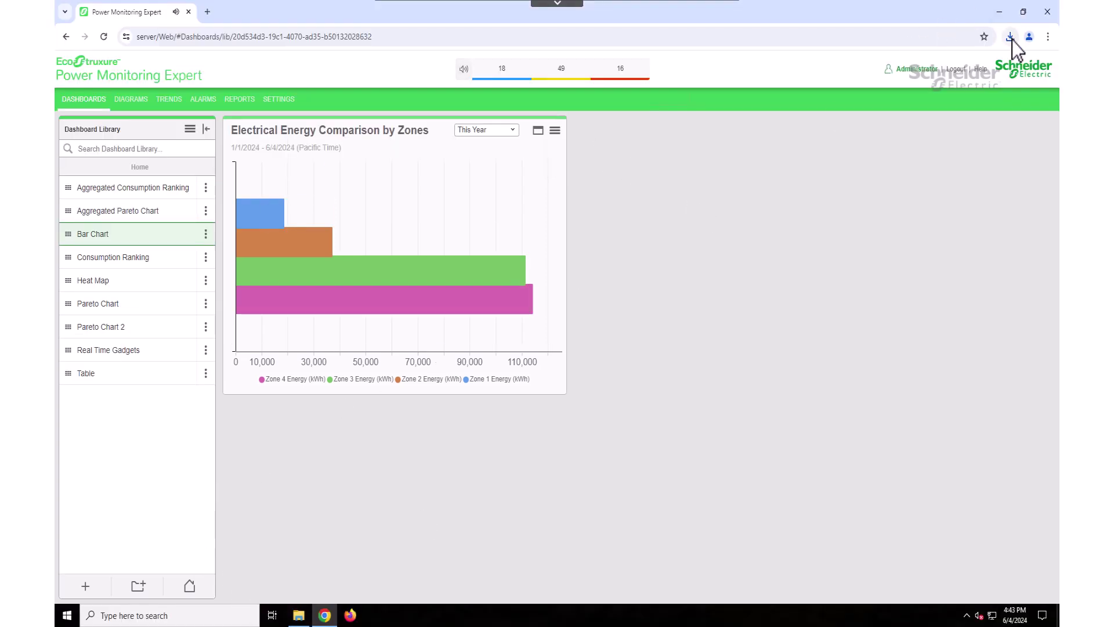
left_click(1011, 37)
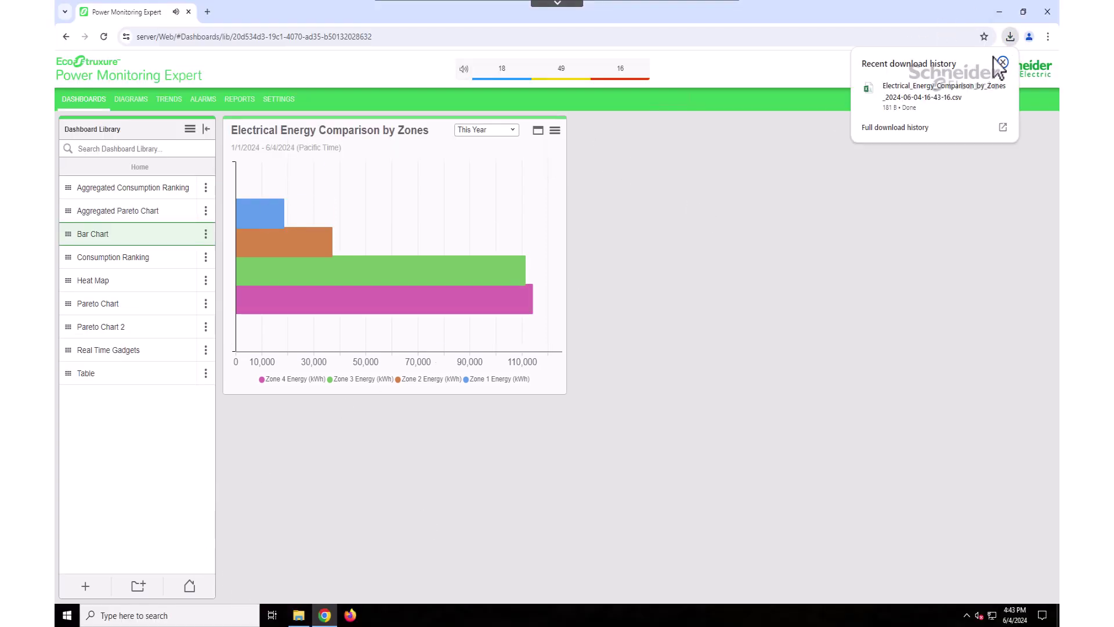
left_click(921, 98)
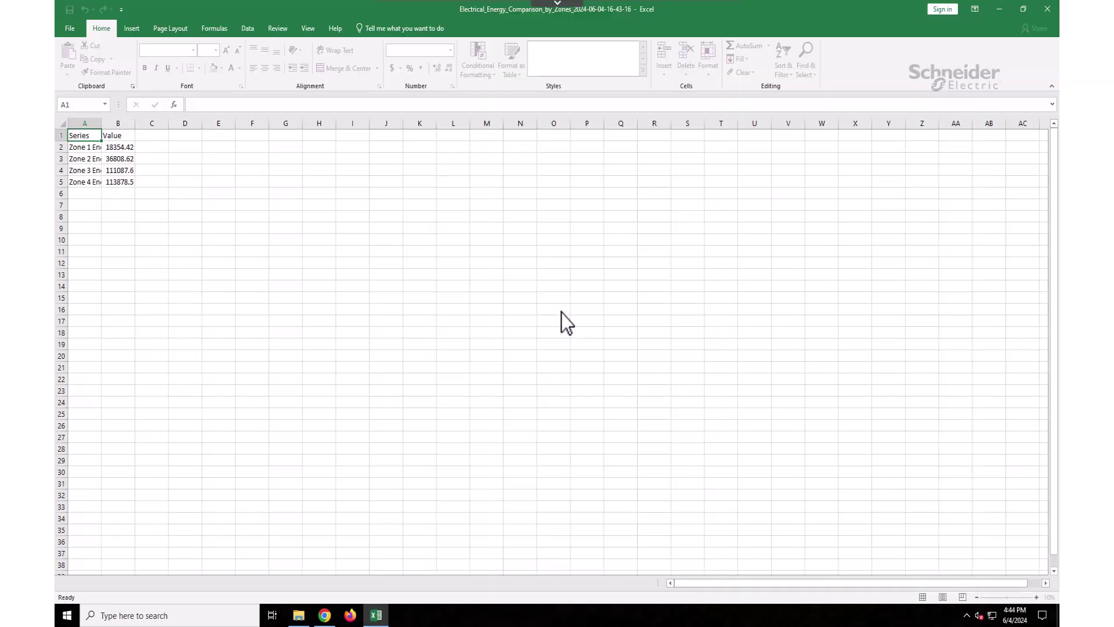
- Autofit column A to show full zone names, then minimize Excel
double_click(102, 122)
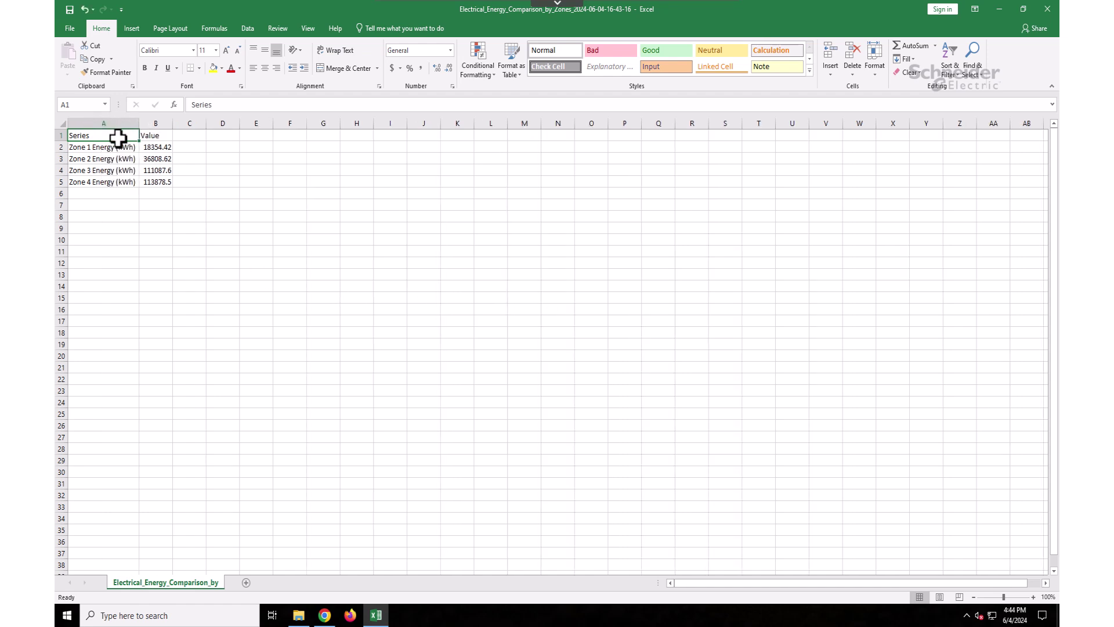
left_click_drag(119, 137, 156, 181)
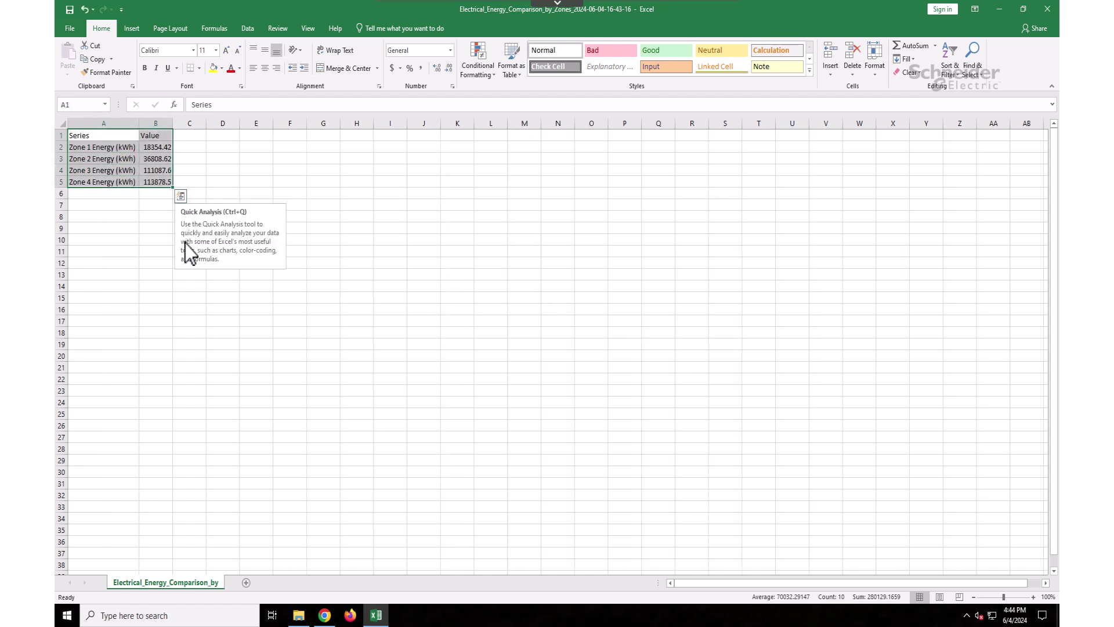
left_click(132, 167)
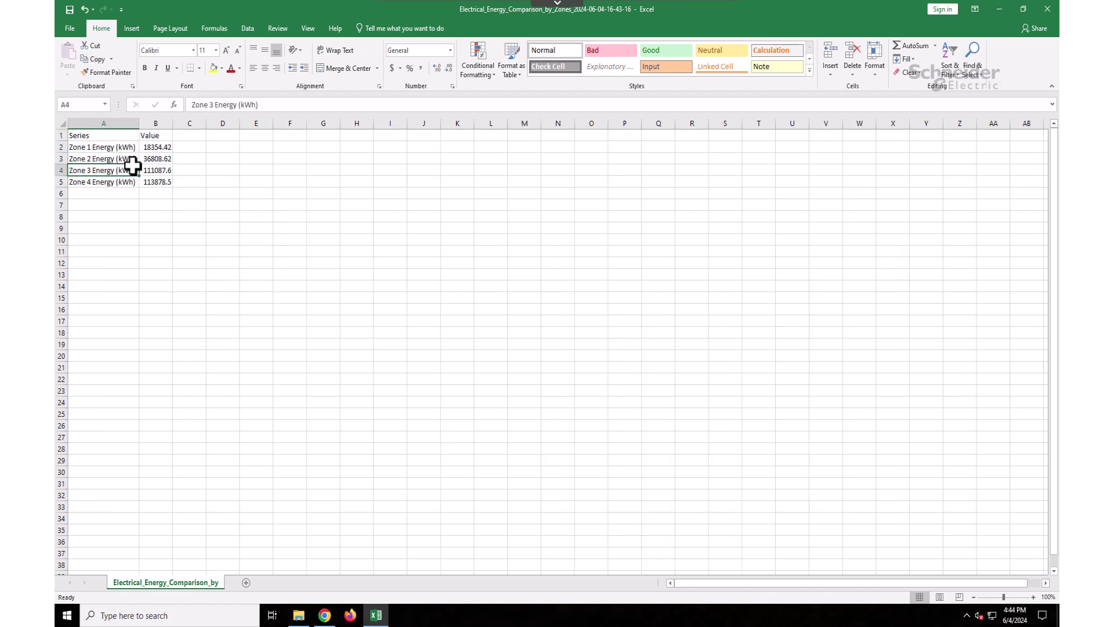
left_click(999, 8)
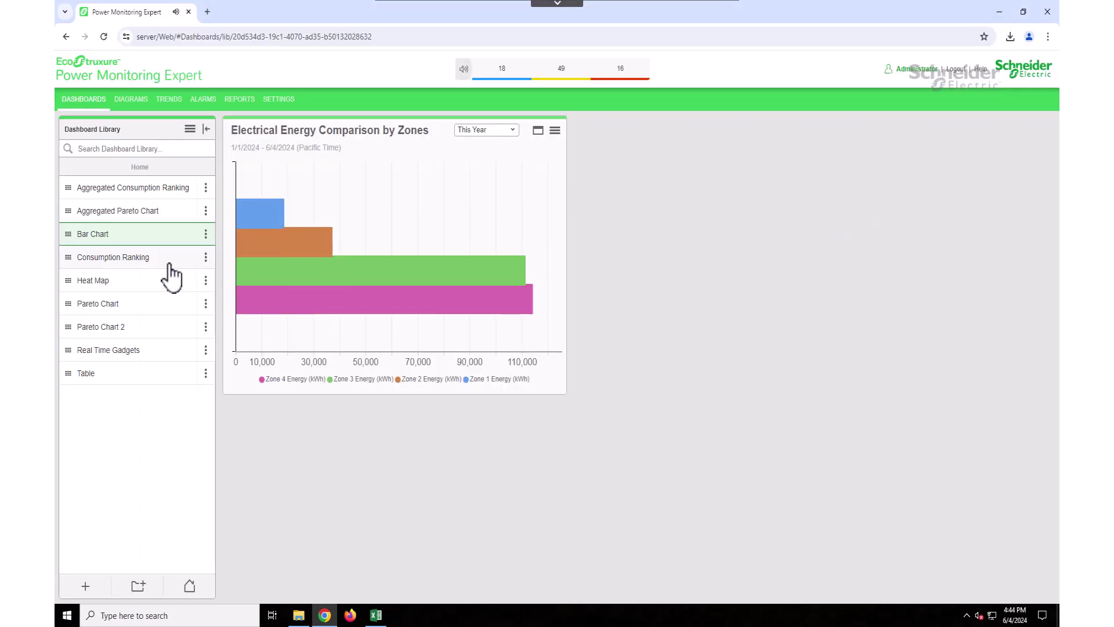
- Export the Aggregated Consumption Ranking's Top Days of Consumption chart as a JPG image
left_click(130, 193)
left_click(872, 155)
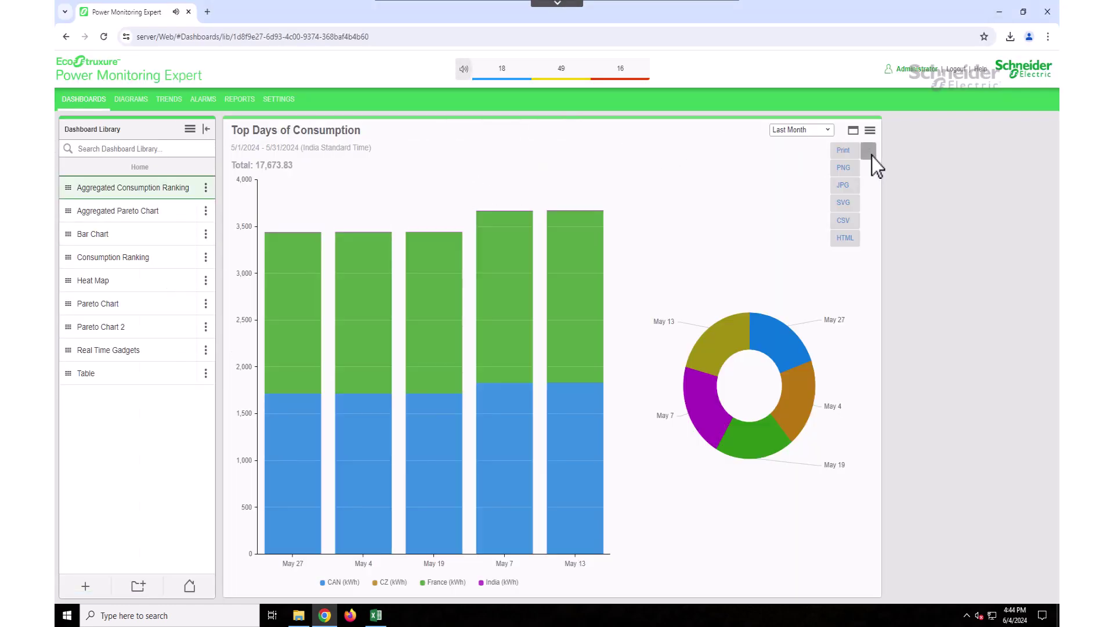
left_click(843, 186)
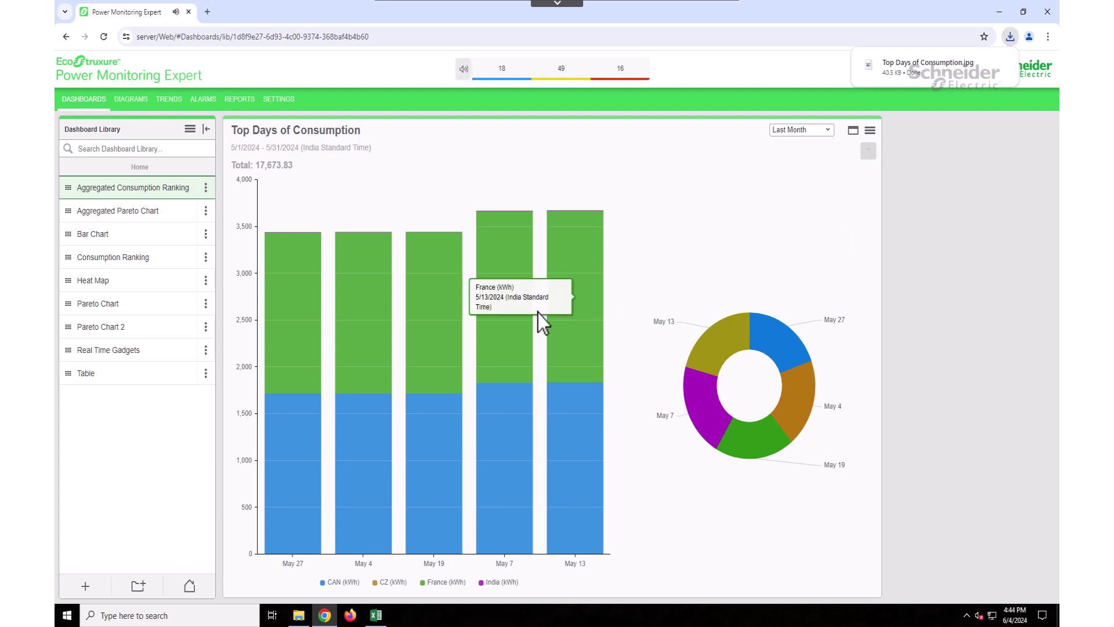
- Open the downloaded JPG in Paint and maximize the window to full screen
left_click(957, 68)
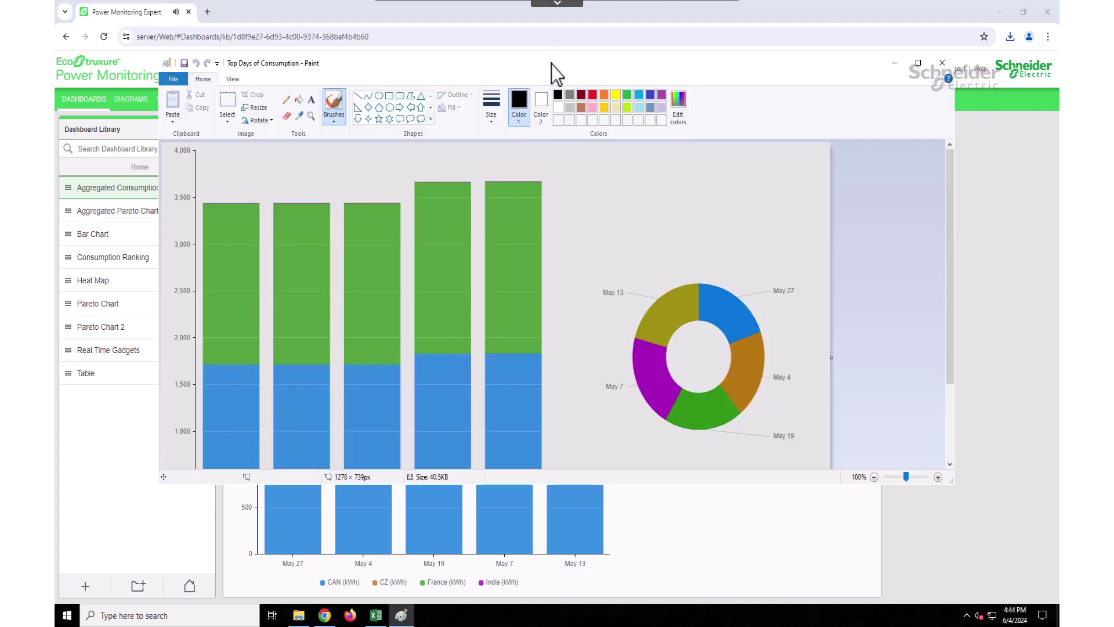
left_click_drag(552, 68, 559, 94)
double_click(560, 93)
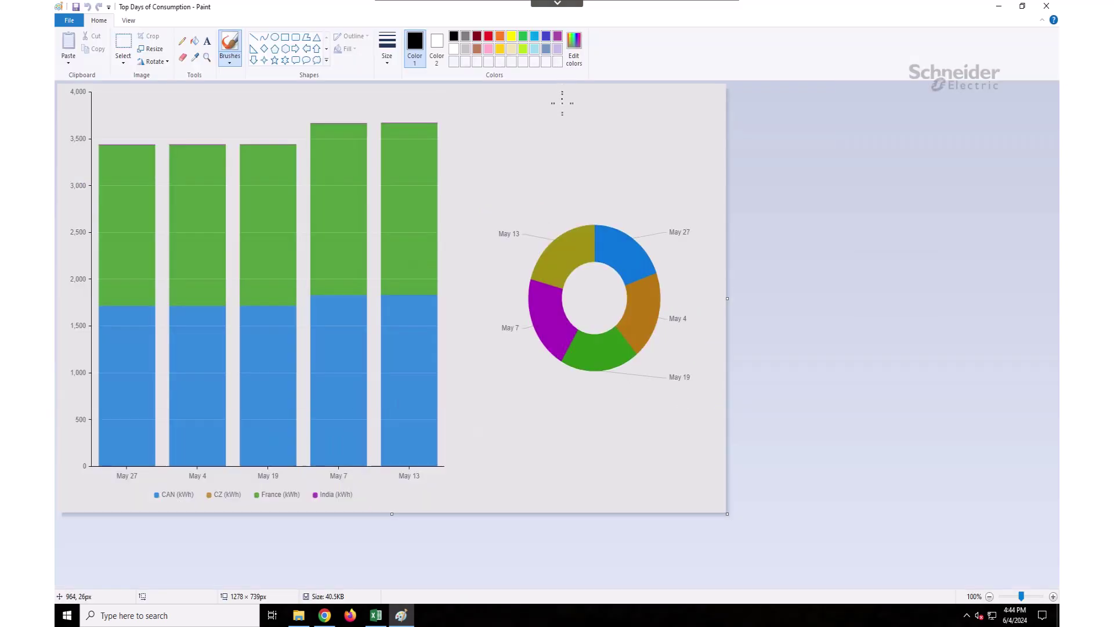